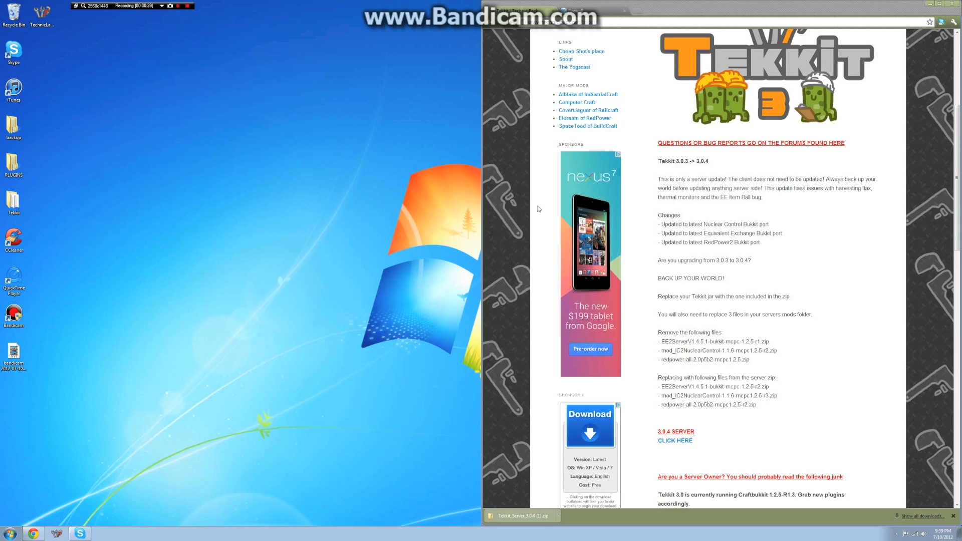
- Scroll the Tekkit page to the 3.0.4 SERVER download section
{"action": "scroll", "coordinate": [676, 228], "scroll_direction": "up", "scroll_amount": 3}
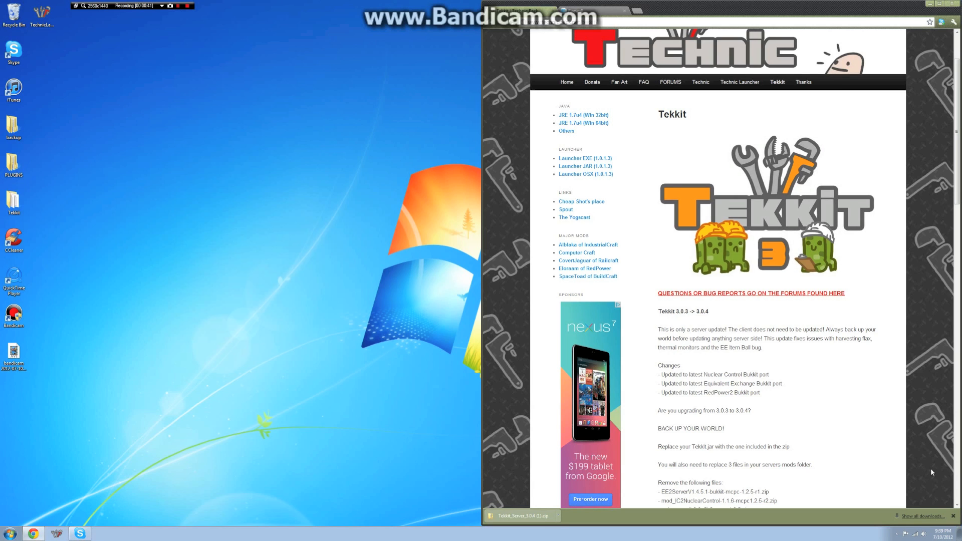
{"action": "scroll", "coordinate": [924, 468], "scroll_direction": "down", "scroll_amount": 5}
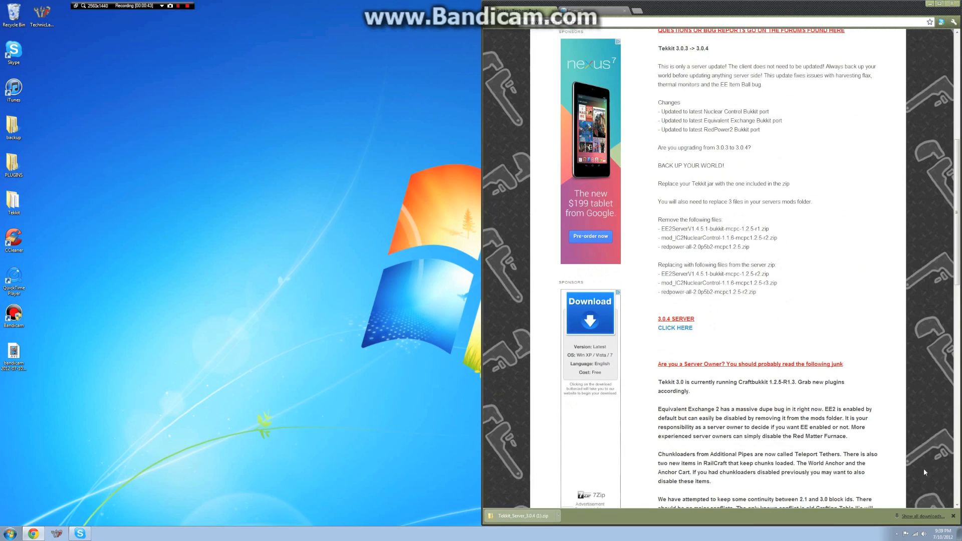
- Download the Tekkit 3.0.4 server zip to the desktop and extract it with 7-Zip into its own folder
{"action": "left_click", "coordinate": [674, 329]}
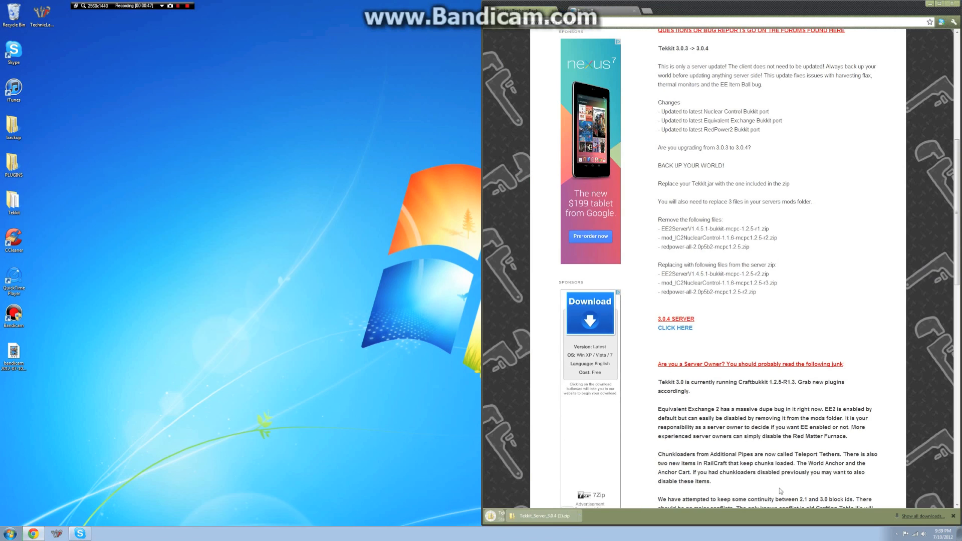
{"action": "left_click_drag", "start_coordinate": [597, 516], "coordinate": [270, 162]}
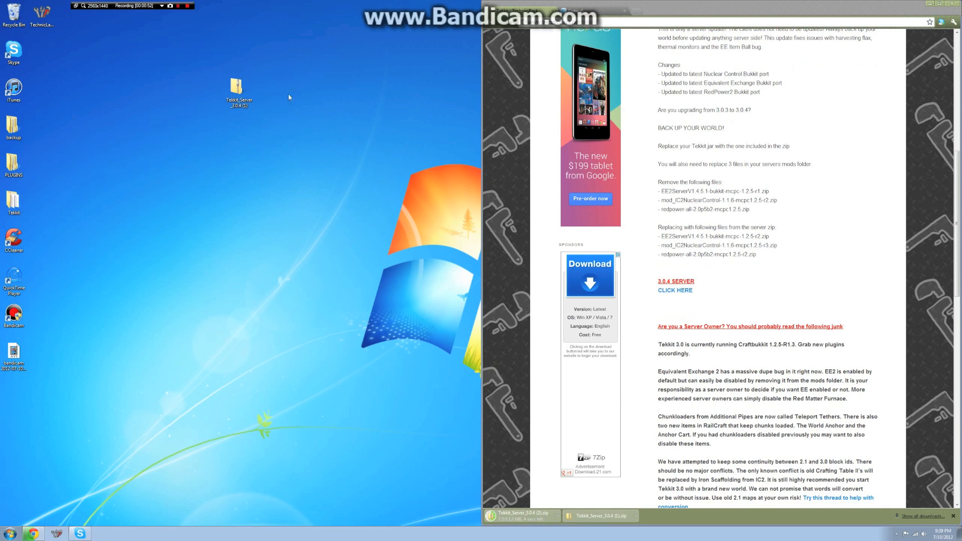
{"action": "left_click", "coordinate": [241, 89]}
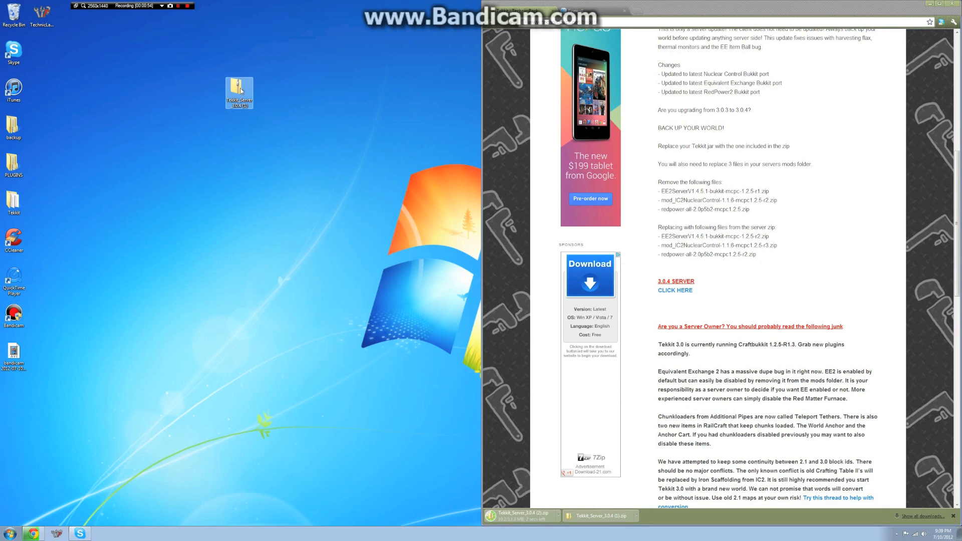
{"action": "right_click", "coordinate": [237, 88]}
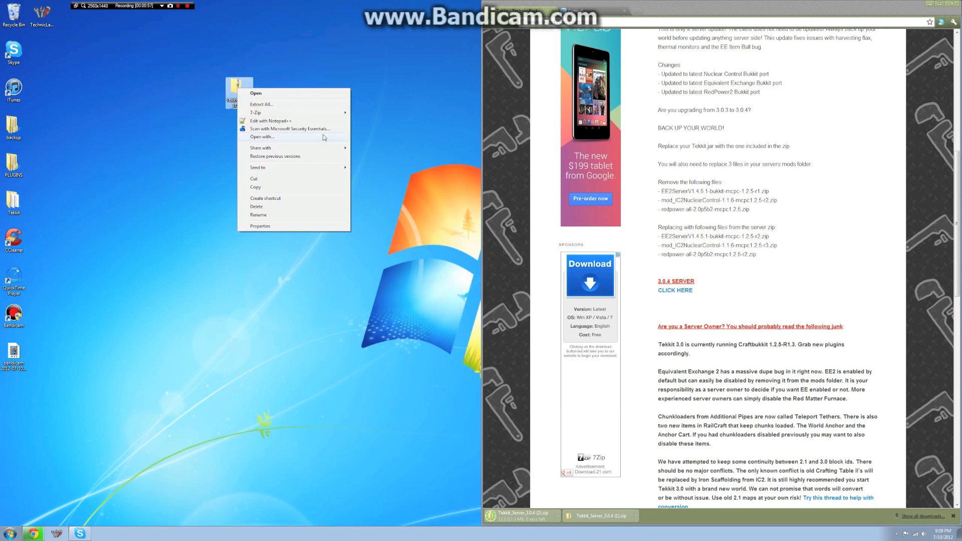
{"action": "mouse_move", "coordinate": [315, 112]}
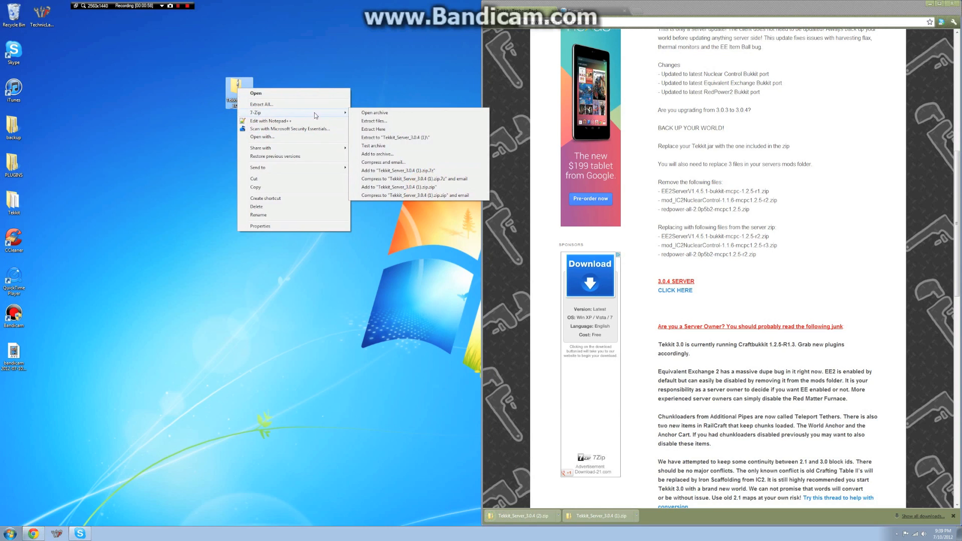
{"action": "left_click", "coordinate": [399, 138]}
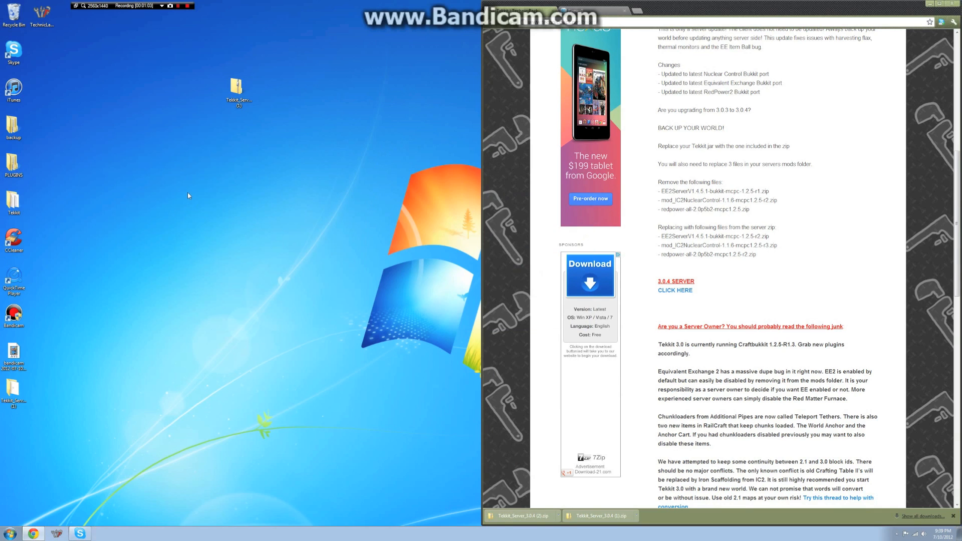
- Arrange the extracted Tekkit_Server_3.0.4 (1) folder and the zip on the desktop
{"action": "left_click_drag", "start_coordinate": [281, 165], "coordinate": [296, 106]}
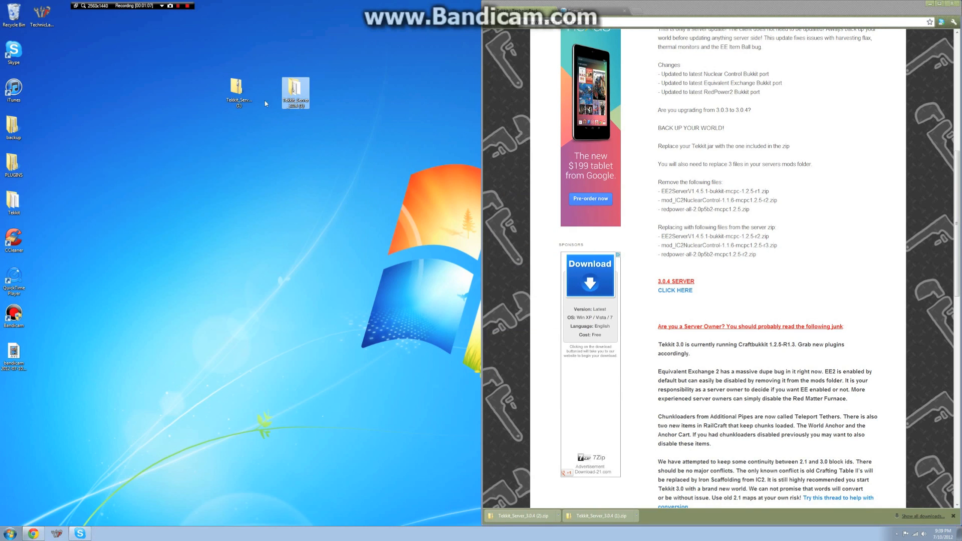
{"action": "left_click_drag", "start_coordinate": [237, 90], "coordinate": [90, 90]}
{"action": "left_click", "coordinate": [289, 95]}
- Open the Tekkit_Server_3.0.4 (1) folder and run its launch batch file to start the server
{"action": "double_click", "coordinate": [288, 96]}
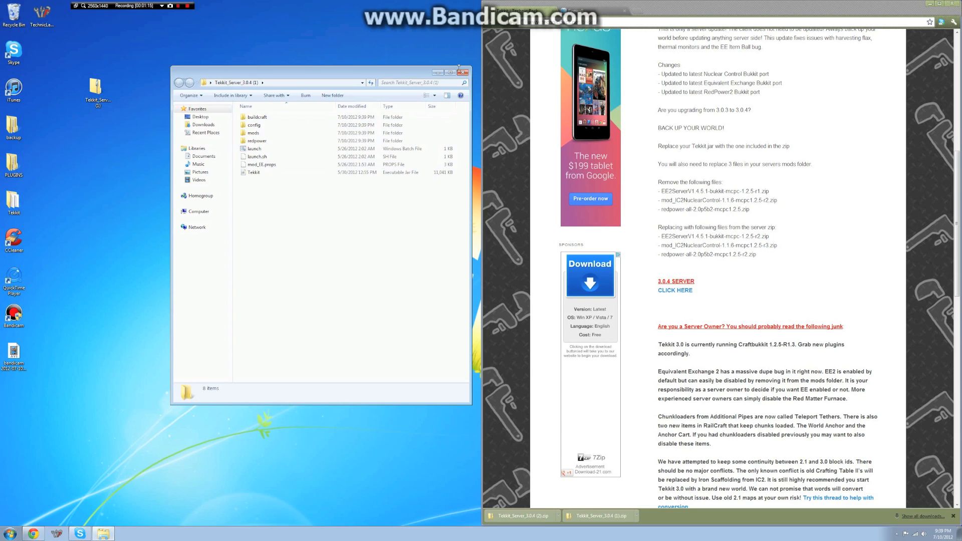
{"action": "left_click", "coordinate": [463, 72]}
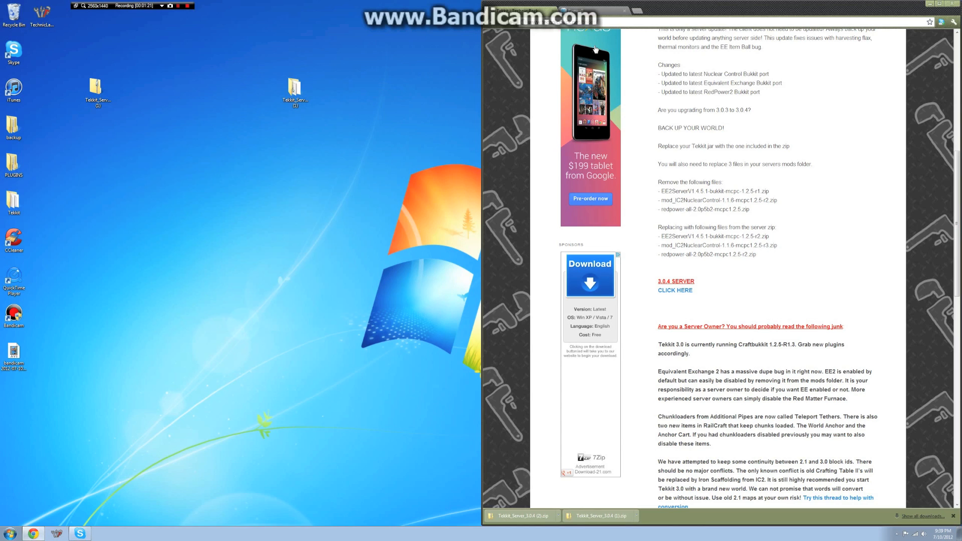
{"action": "left_click", "coordinate": [297, 96]}
{"action": "double_click", "coordinate": [297, 95]}
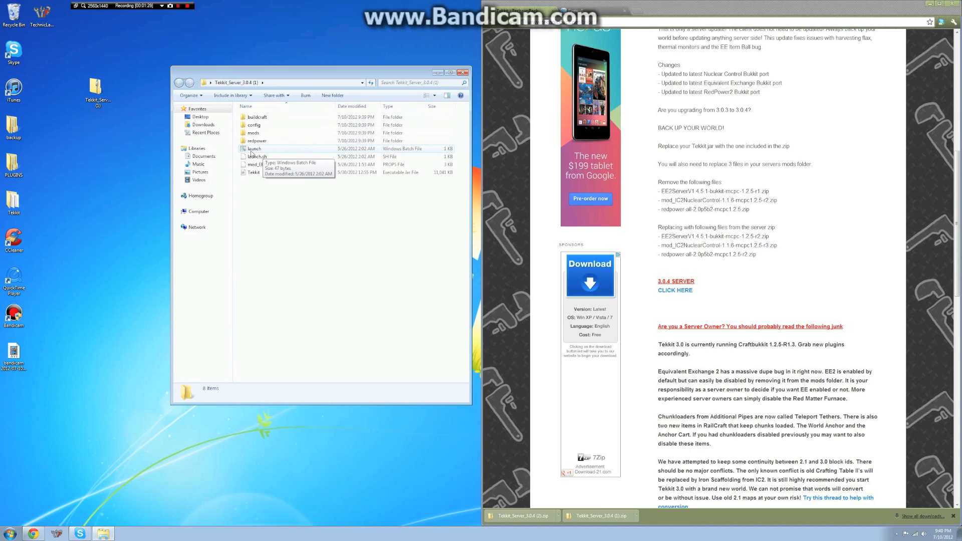
{"action": "double_click", "coordinate": [286, 150]}
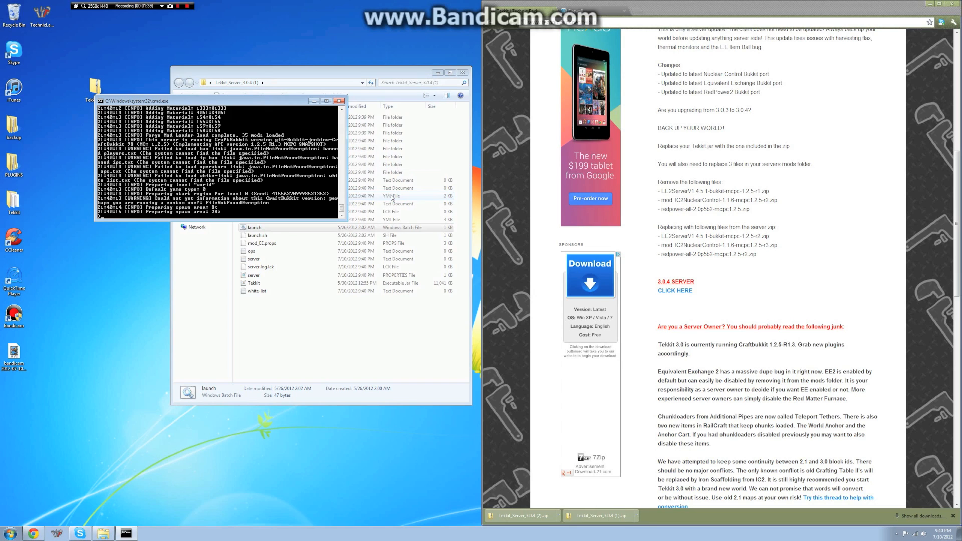
- Move the server console aside and wait until the log reports Done
{"action": "left_click", "coordinate": [358, 330]}
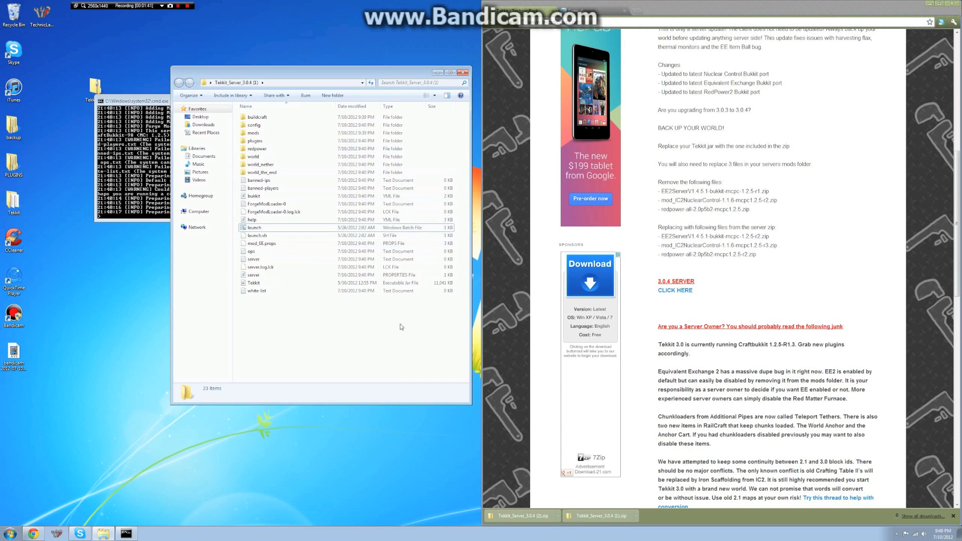
{"action": "left_click", "coordinate": [150, 102]}
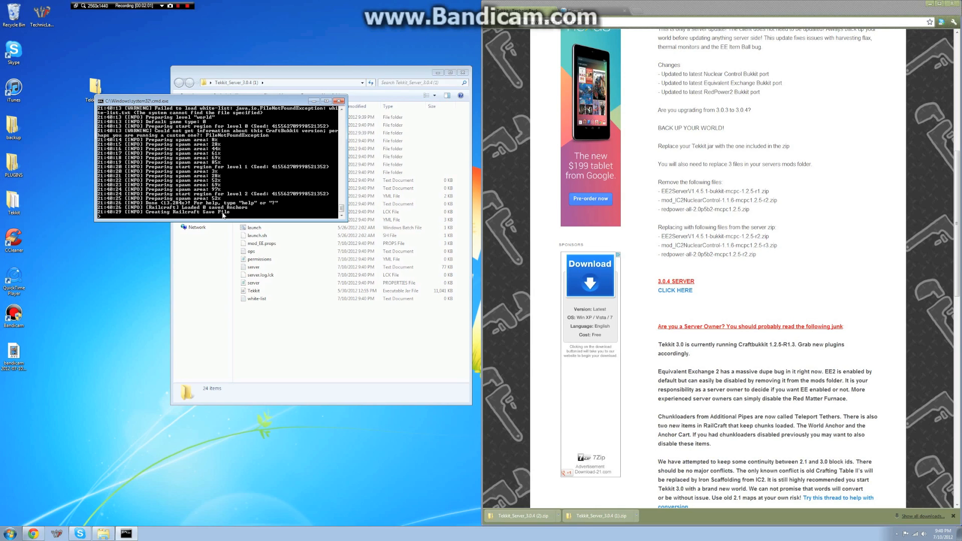
{"action": "left_click_drag", "start_coordinate": [225, 102], "coordinate": [144, 20]}
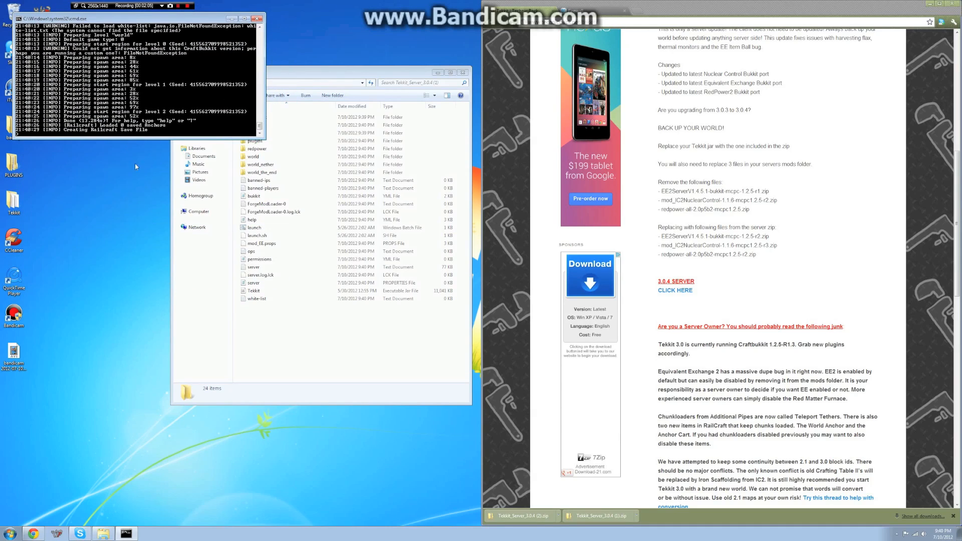
{"action": "left_click", "coordinate": [309, 347]}
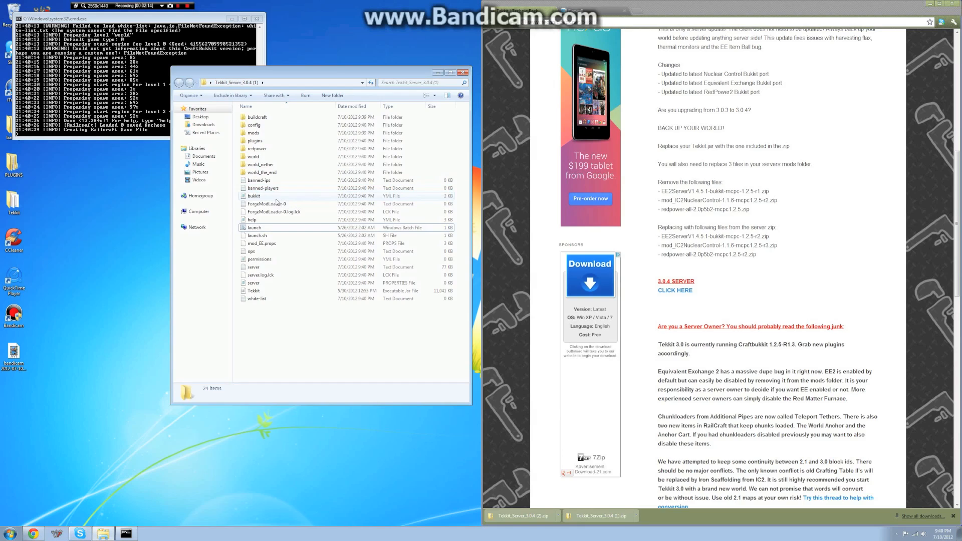
- Edit launch.bat in Notepad, changing the memory flags so the maximum is -Xmx3G, and save it
{"action": "left_click", "coordinate": [317, 228]}
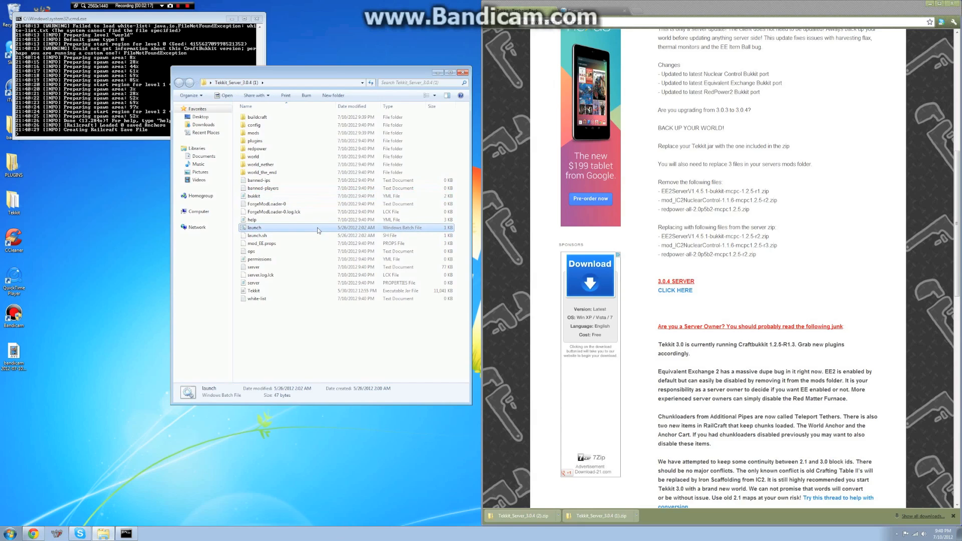
{"action": "right_click", "coordinate": [317, 229]}
{"action": "left_click", "coordinate": [345, 241]}
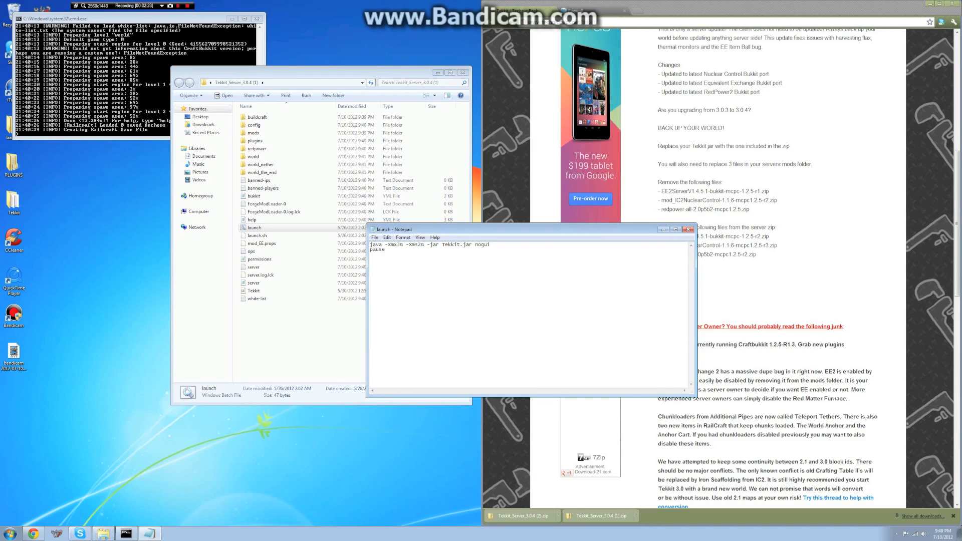
{"action": "left_click", "coordinate": [400, 245]}
{"action": "key", "text": "BackSpace"}
{"action": "type", "text": "1"}
{"action": "key", "text": "BackSpace"}
{"action": "type", "text": "2"}
{"action": "key", "text": "BackSpace"}
{"action": "type", "text": "3"}
{"action": "left_click", "coordinate": [689, 229]}
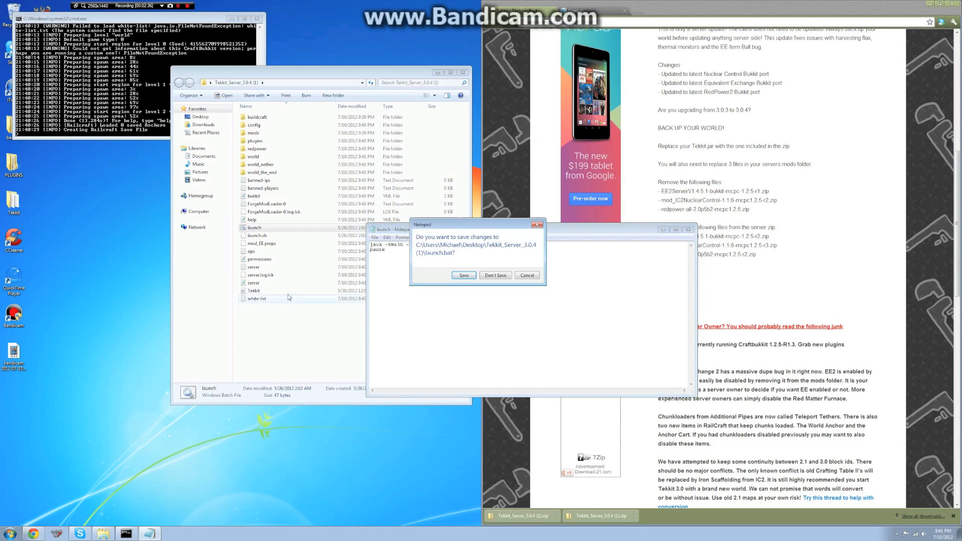
{"action": "left_click", "coordinate": [480, 269]}
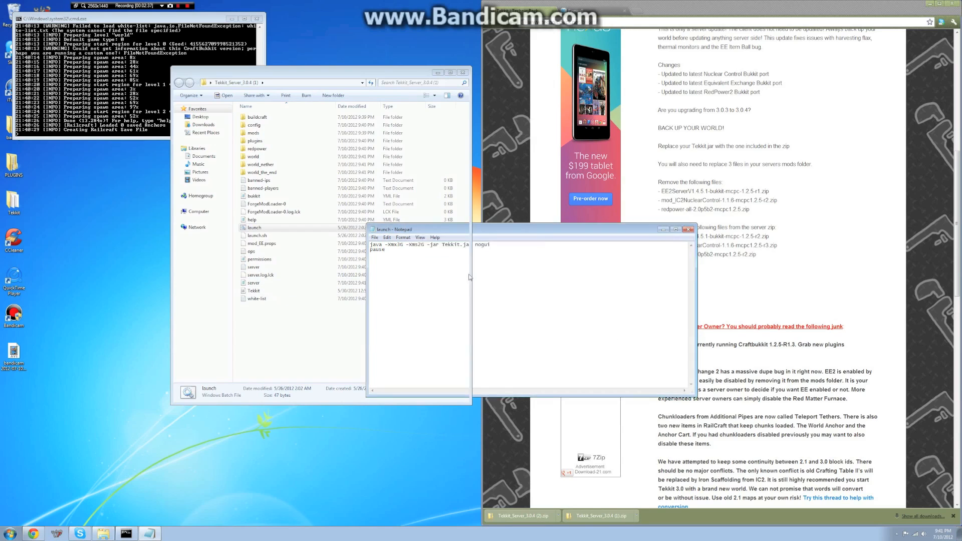
- Open permissions.yml in Notepad++ and close it again as it is empty
{"action": "right_click", "coordinate": [275, 260]}
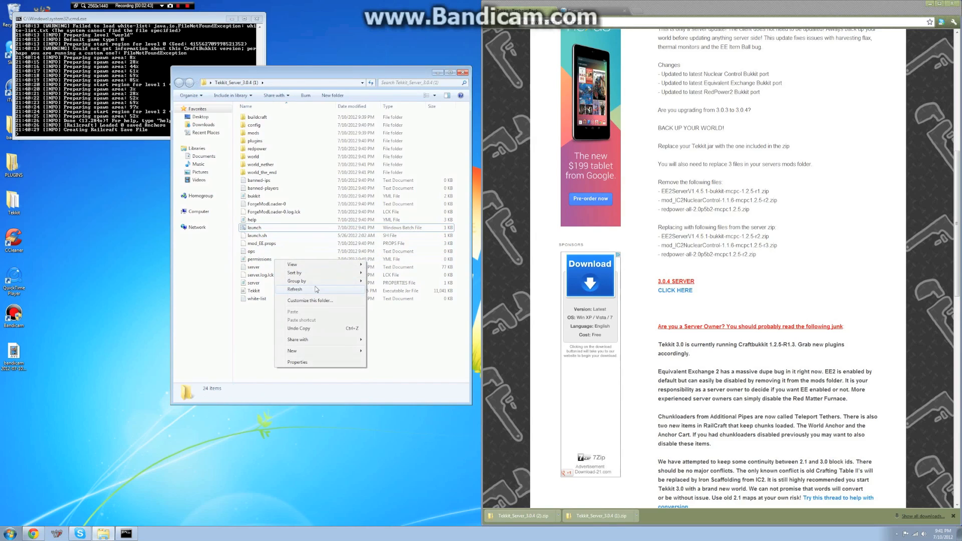
{"action": "left_click", "coordinate": [261, 260]}
{"action": "right_click", "coordinate": [261, 260]}
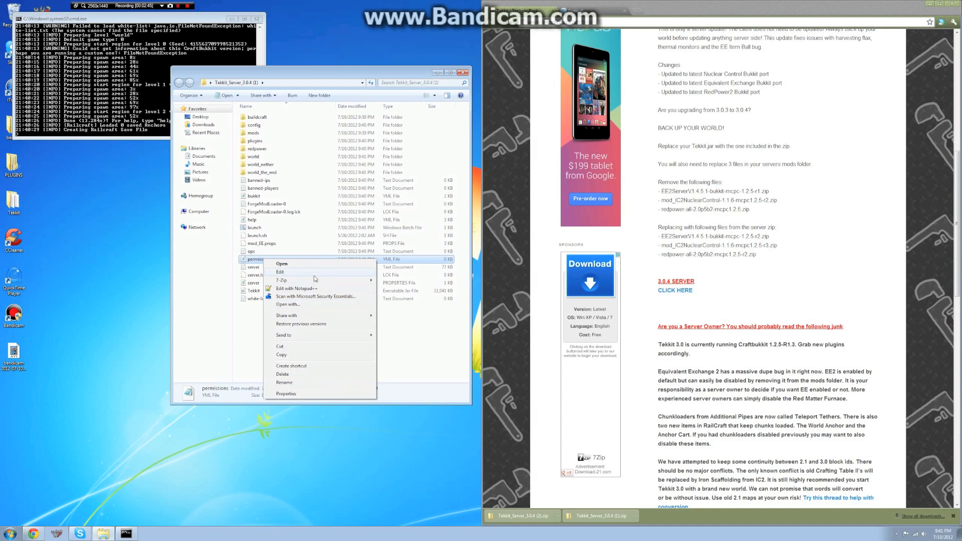
{"action": "left_click", "coordinate": [341, 289]}
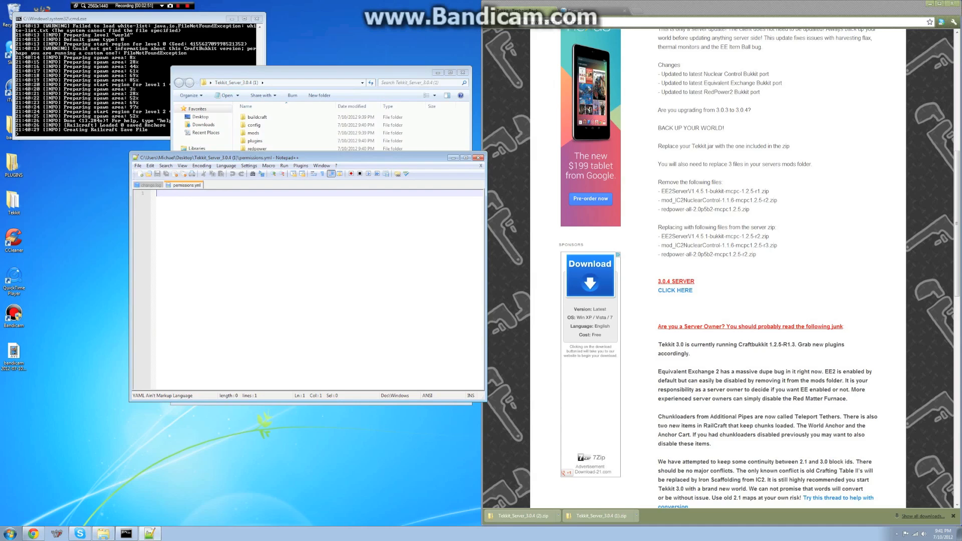
{"action": "left_click", "coordinate": [479, 157]}
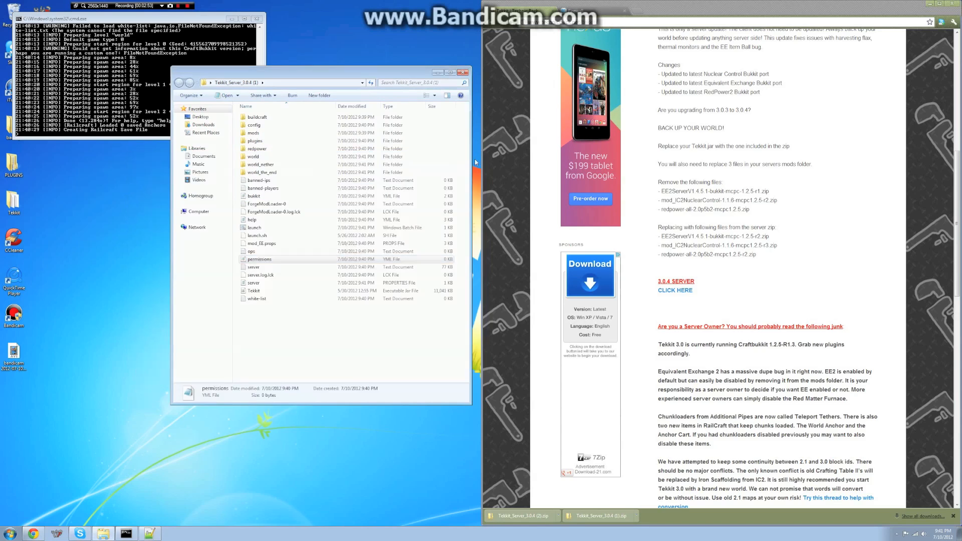
- Open server.properties in Notepad++ and position its window over the server folder
{"action": "left_click", "coordinate": [279, 285]}
{"action": "right_click", "coordinate": [279, 284]}
{"action": "left_click", "coordinate": [326, 318]}
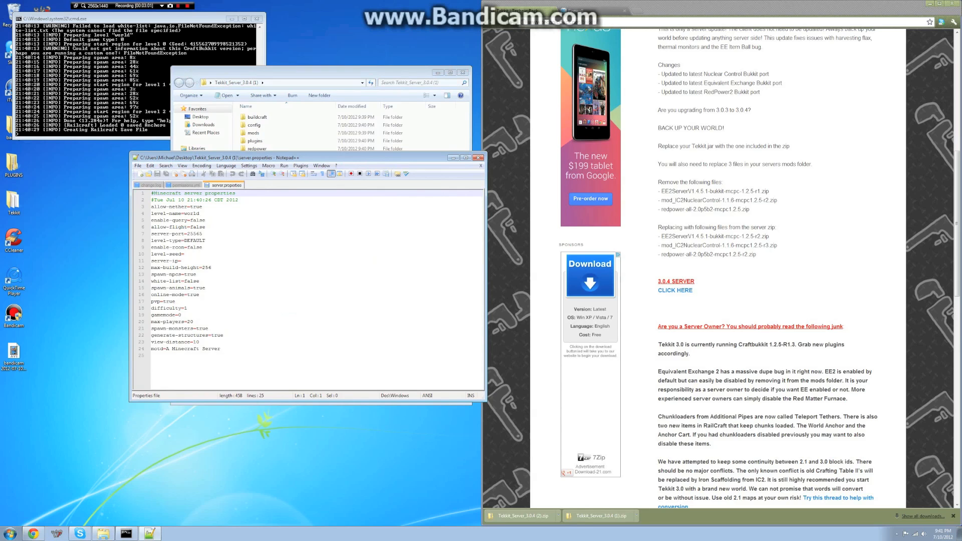
{"action": "left_click_drag", "start_coordinate": [274, 159], "coordinate": [609, 186]}
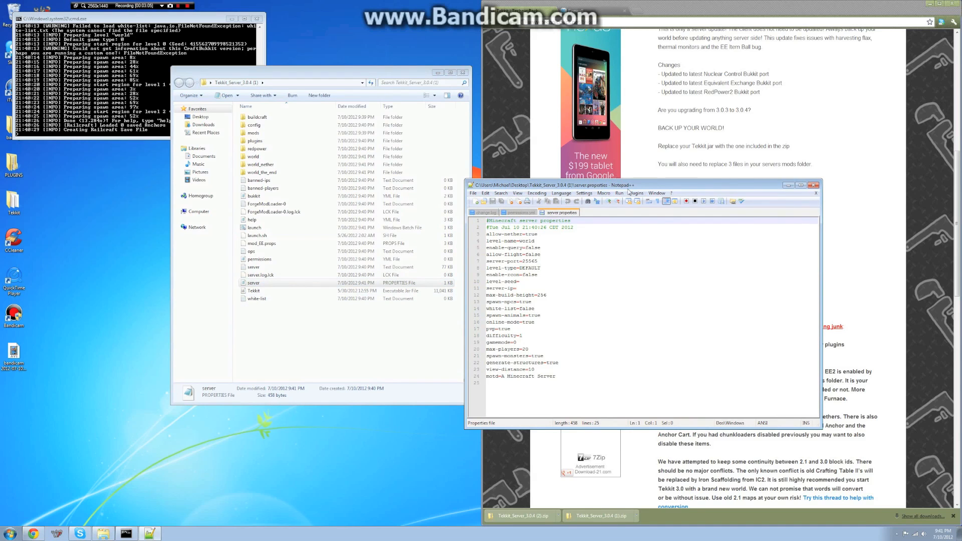
{"action": "left_click_drag", "start_coordinate": [622, 181], "coordinate": [415, 178]}
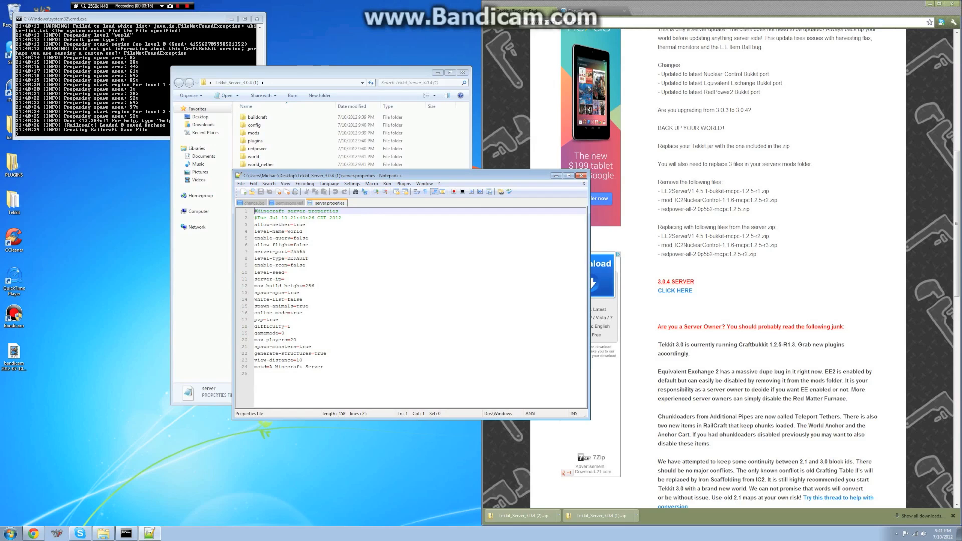
- Set allow-flight to true, pvp to false and spawn-monsters to false in server.properties
{"action": "left_click", "coordinate": [308, 245]}
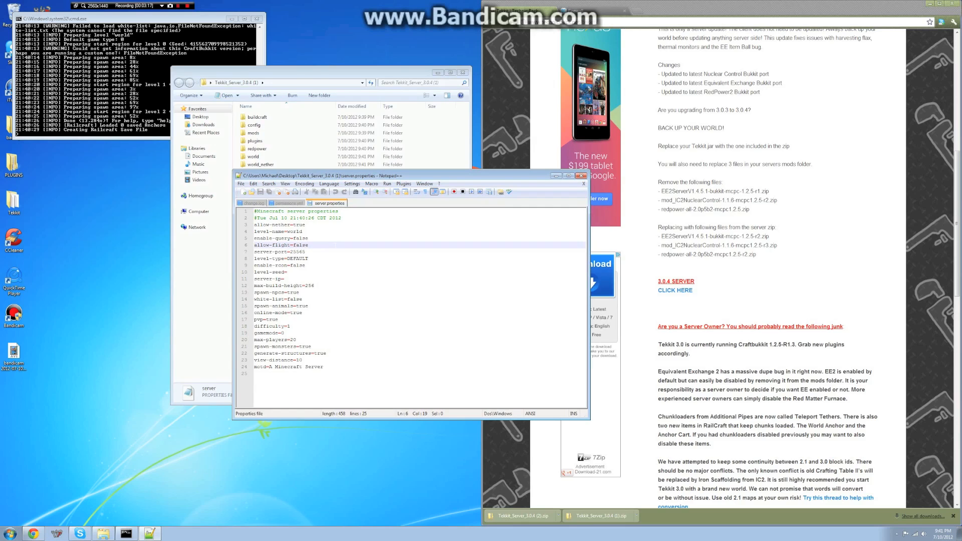
{"action": "key", "text": "BackSpace"}
{"action": "key", "text": "BackSpace"}
{"action": "key", "text": "BackSpace"}
{"action": "key", "text": "BackSpace"}
{"action": "key", "text": "BackSpace"}
{"action": "left_click", "coordinate": [279, 320]}
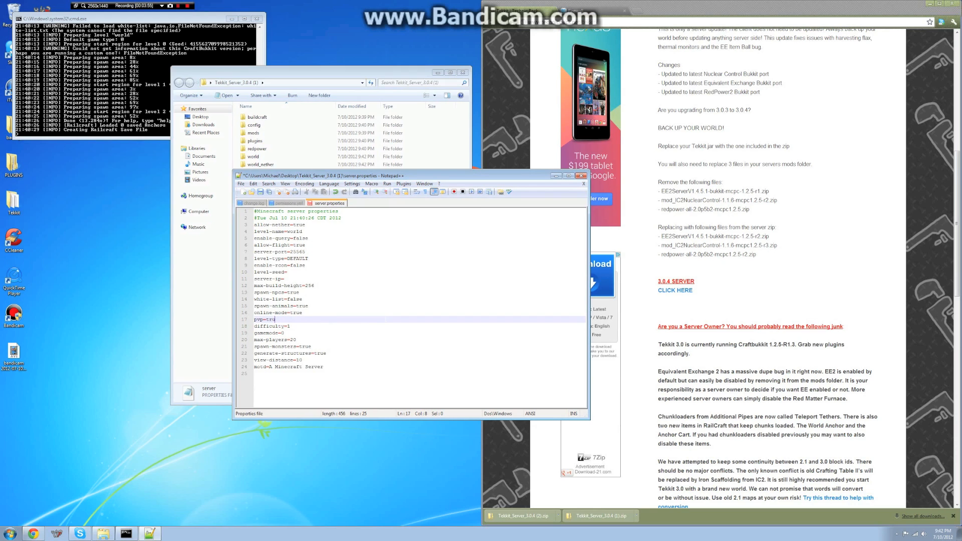
{"action": "type", "text": "false"}
{"action": "left_click", "coordinate": [285, 333]}
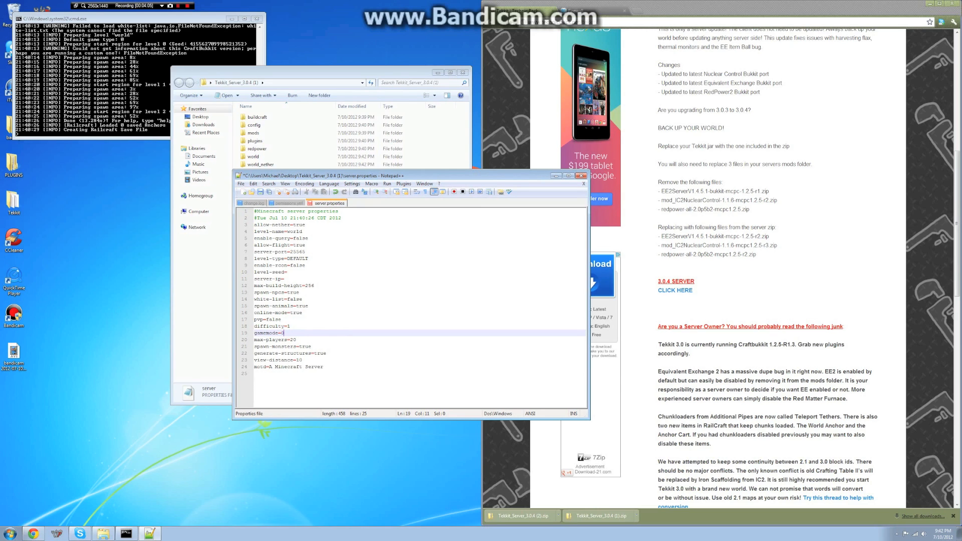
{"action": "left_click", "coordinate": [312, 347]}
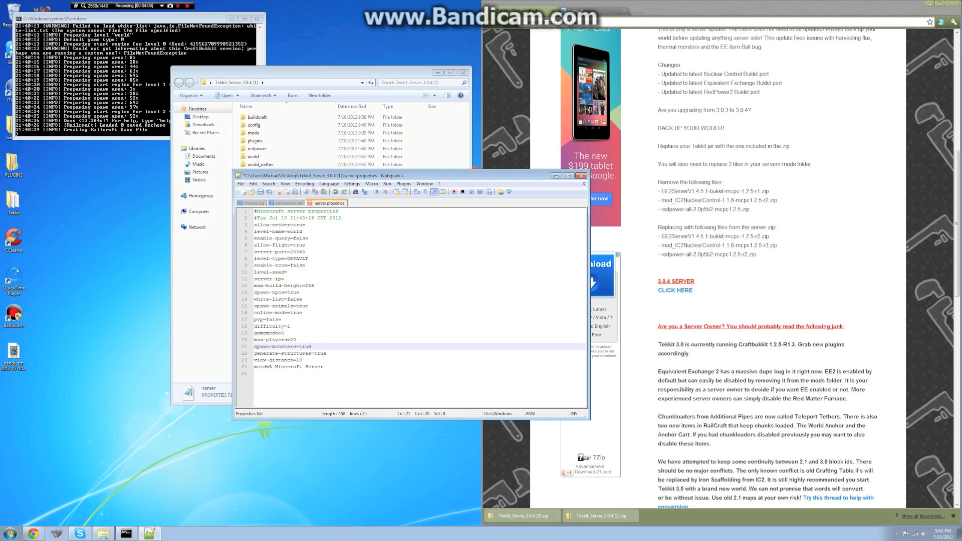
{"action": "type", "text": "false"}
- Change the motd to 'A Tekkit server' and save server.properties
{"action": "left_click", "coordinate": [334, 367]}
{"action": "key", "text": "BackSpace"}
{"action": "key", "text": "BackSpace"}
{"action": "key", "text": "BackSpace"}
{"action": "key", "text": "BackSpace"}
{"action": "key", "text": "BackSpace"}
{"action": "key", "text": "BackSpace"}
{"action": "key", "text": "BackSpace"}
{"action": "key", "text": "BackSpace"}
{"action": "key", "text": "BackSpace"}
{"action": "key", "text": "BackSpace"}
{"action": "key", "text": "BackSpace"}
{"action": "key", "text": "BackSpace"}
{"action": "key", "text": "BackSpace"}
{"action": "key", "text": "BackSpace"}
{"action": "key", "text": "BackSpace"}
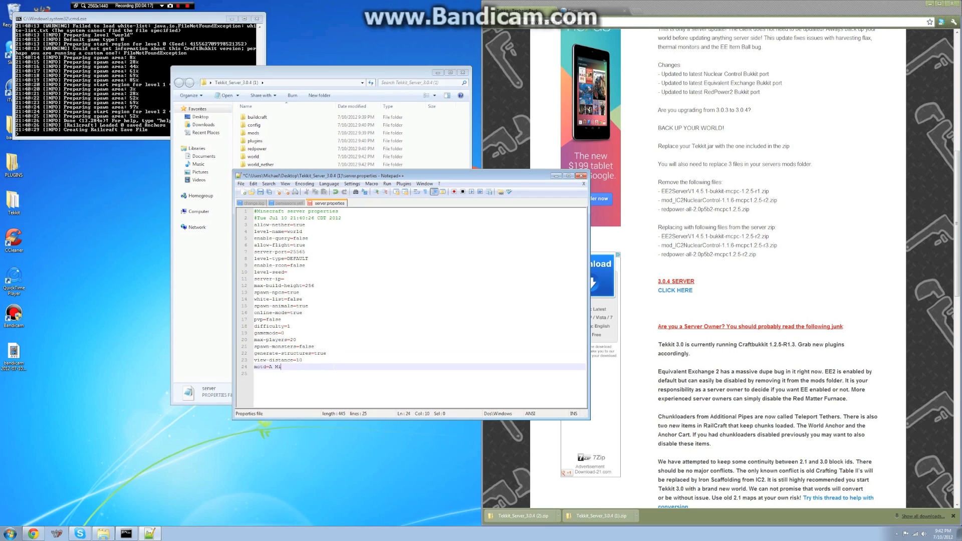
{"action": "type", "text": "Tekkit server"}
{"action": "left_click", "coordinate": [260, 192]}
- Close Notepad++ and bring the server console and server folder back forward
{"action": "left_click", "coordinate": [581, 176]}
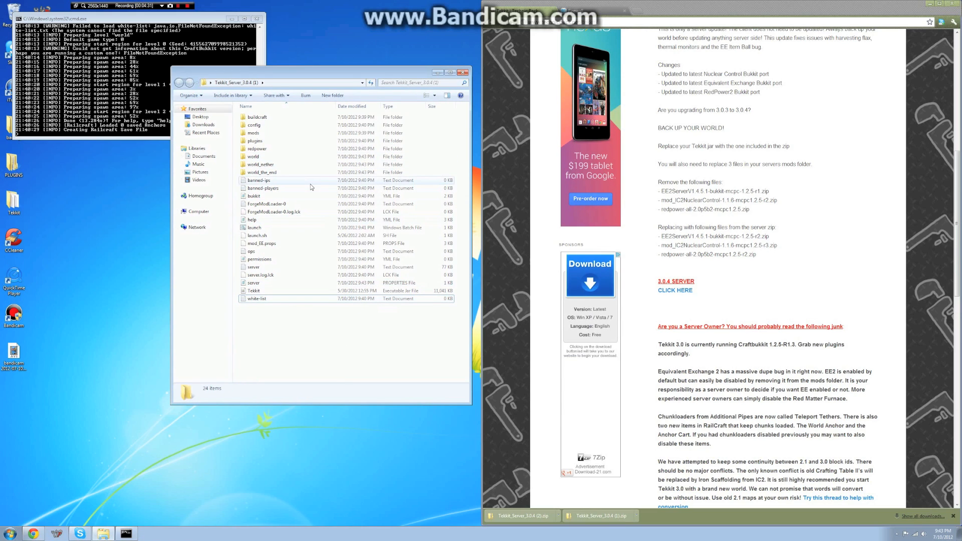
{"action": "left_click", "coordinate": [126, 116]}
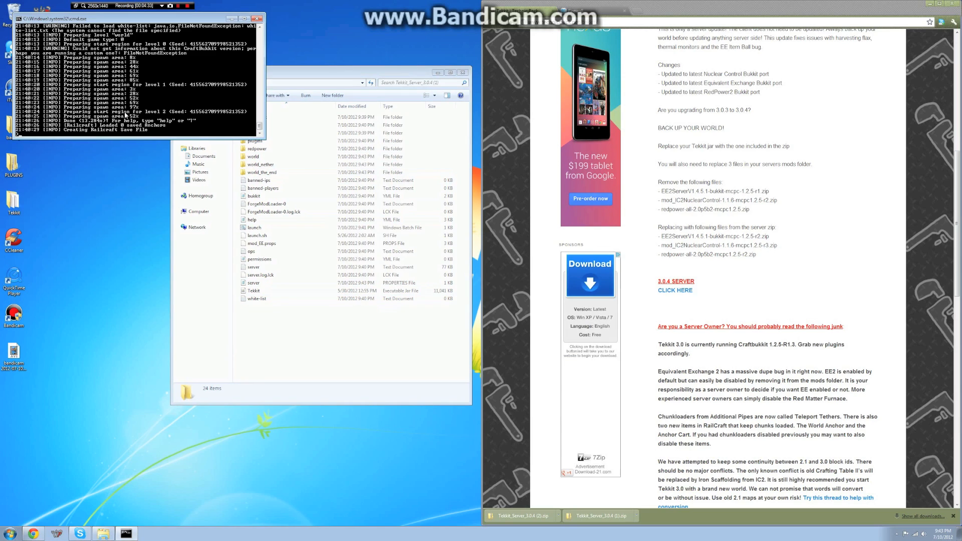
{"action": "left_click", "coordinate": [336, 358]}
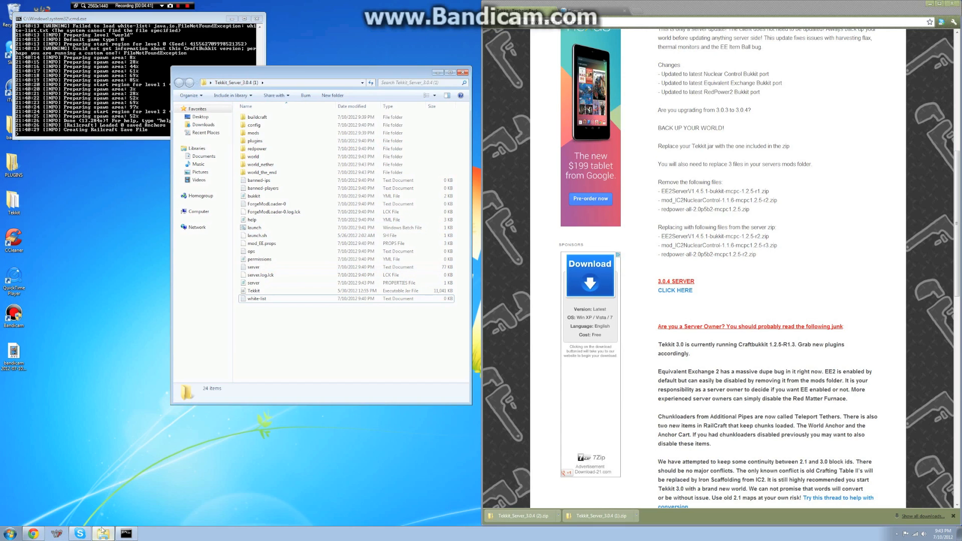
- Run ipconfig in a new Command Prompt to check the PC's addresses, then close it and go to the router tab
{"action": "left_click", "coordinate": [10, 534]}
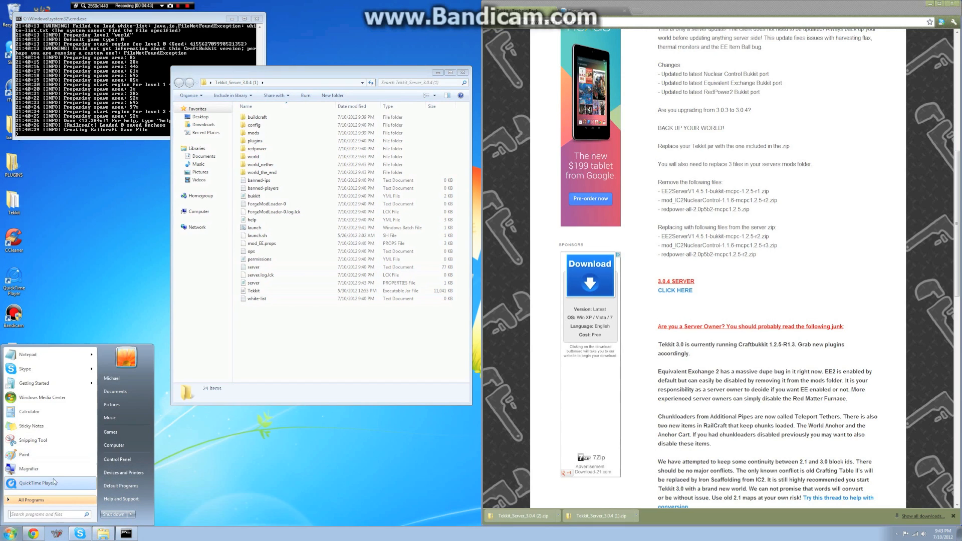
{"action": "type", "text": "cmd"}
{"action": "key", "text": "Return"}
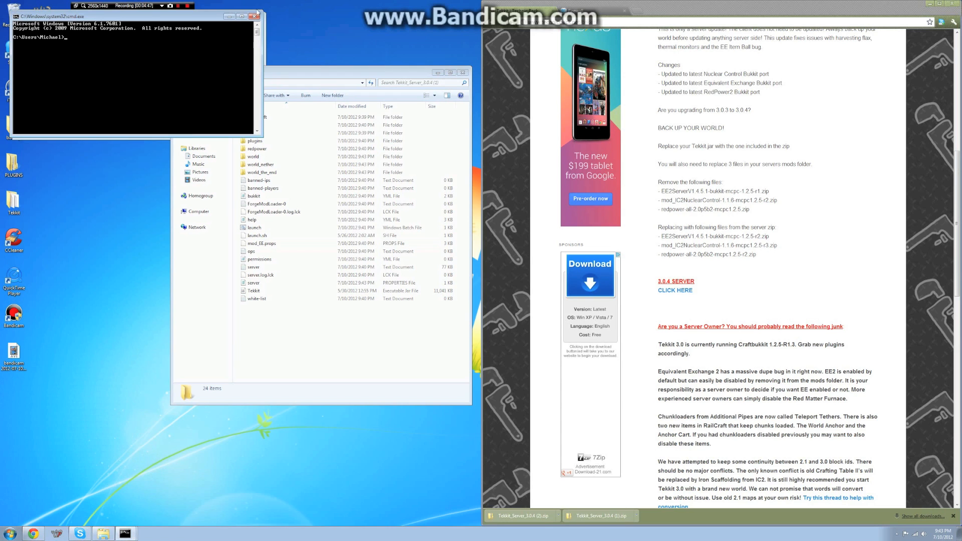
{"action": "left_click_drag", "start_coordinate": [141, 20], "coordinate": [436, 319]}
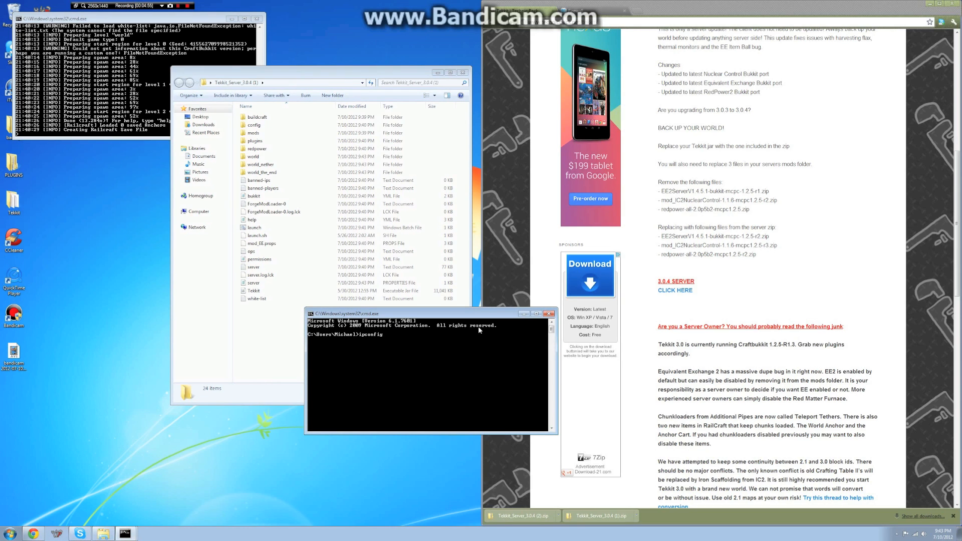
{"action": "type", "text": "ipconfig"}
{"action": "key", "text": "Return"}
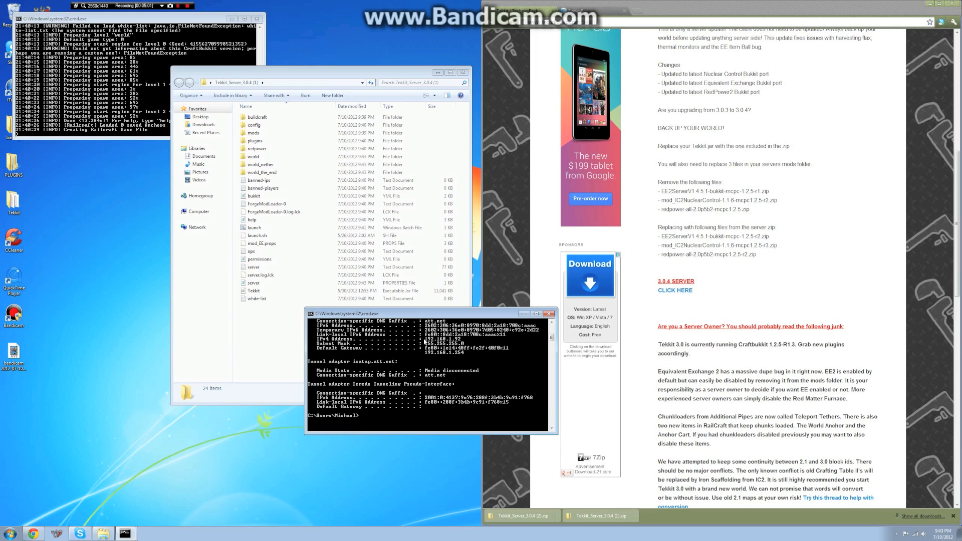
{"action": "left_click", "coordinate": [550, 313]}
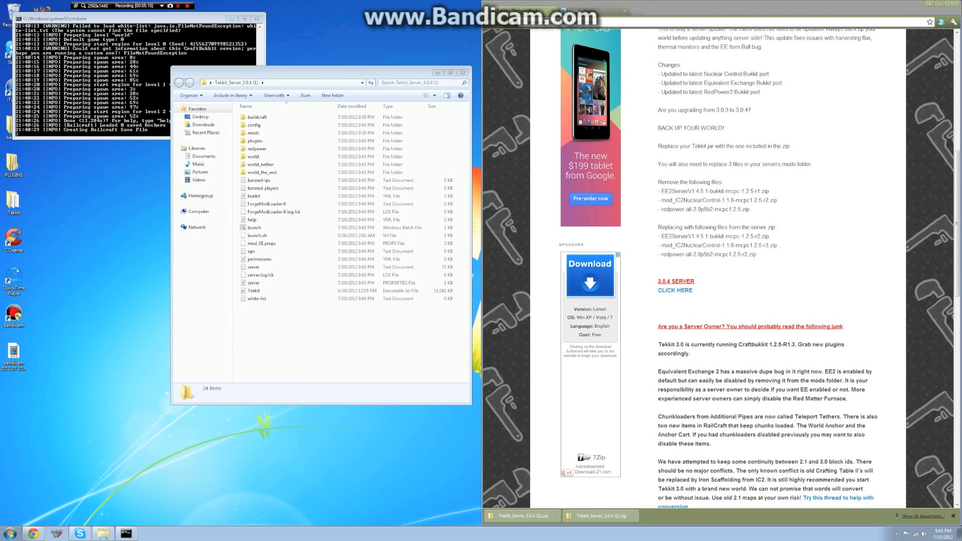
{"action": "left_click", "coordinate": [584, 11]}
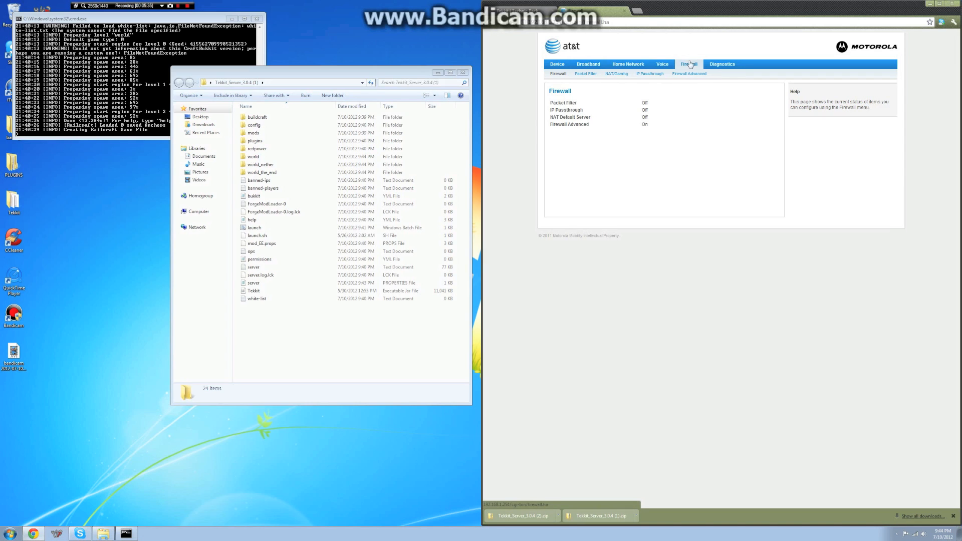
- Open Firewall > NAT/Gaming and submit the Device Access Code
{"action": "left_click", "coordinate": [617, 74]}
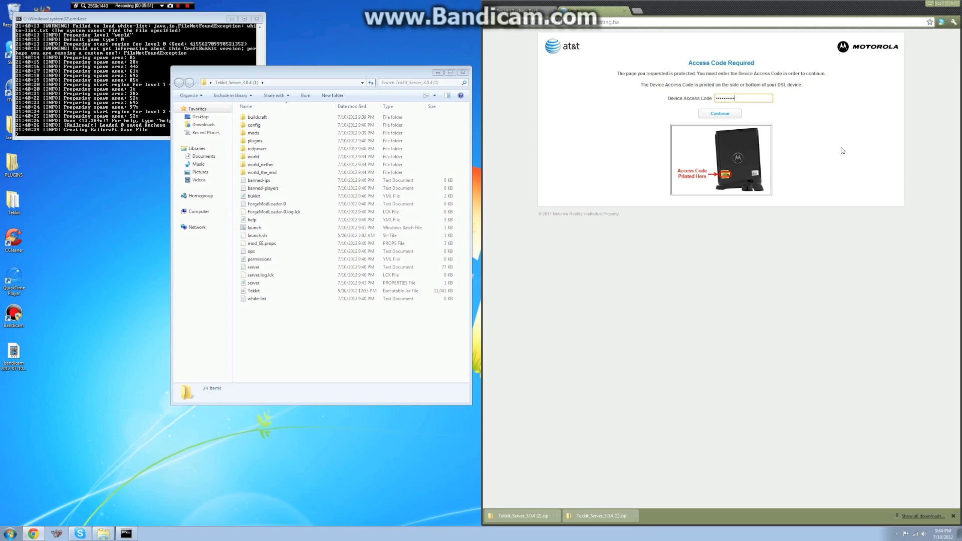
{"action": "left_click", "coordinate": [733, 113]}
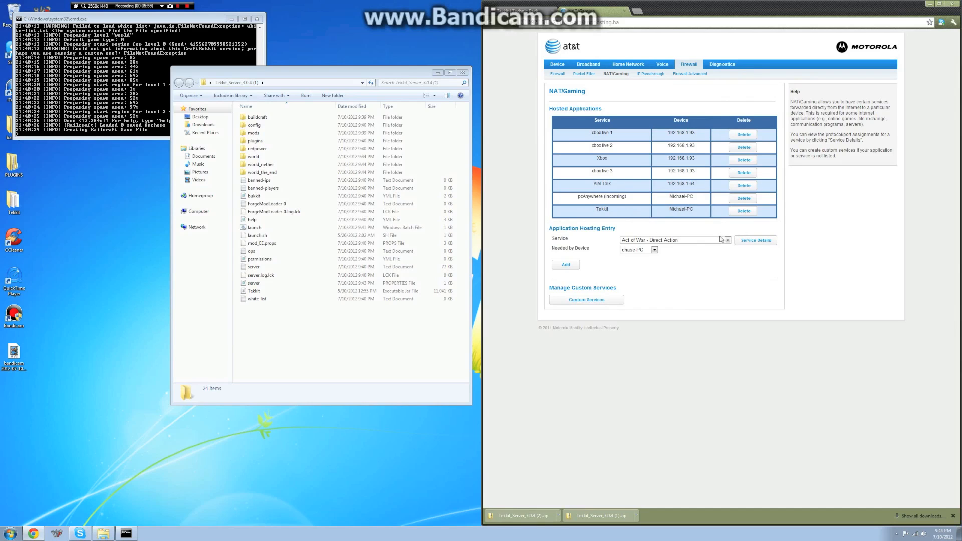
{"action": "left_click", "coordinate": [584, 300]}
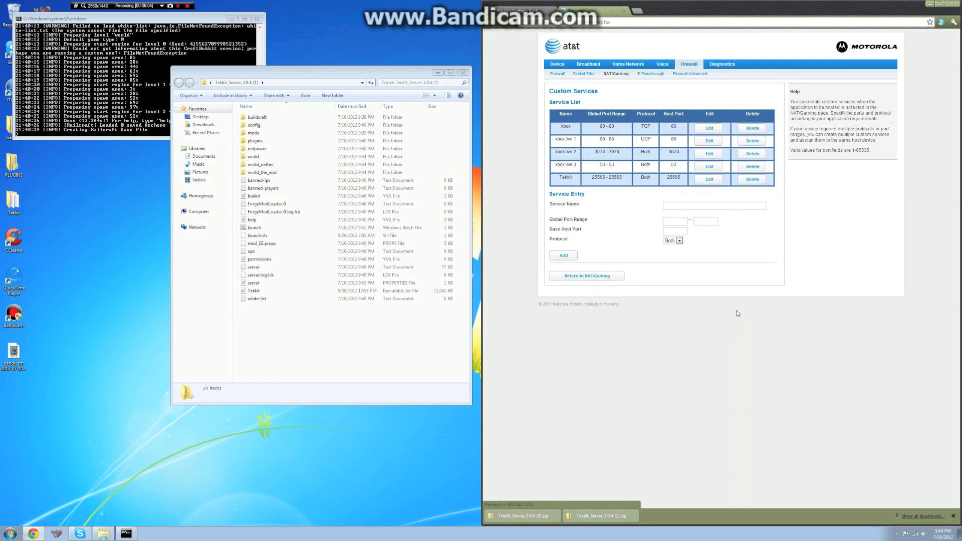
{"action": "left_click", "coordinate": [682, 208]}
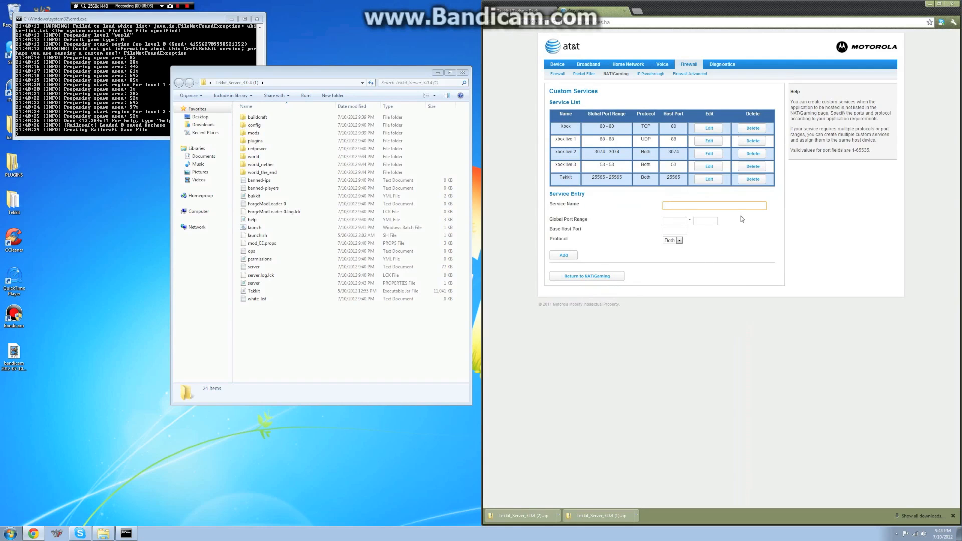
{"action": "type", "text": "Tekkit Test"}
{"action": "left_click", "coordinate": [685, 222]}
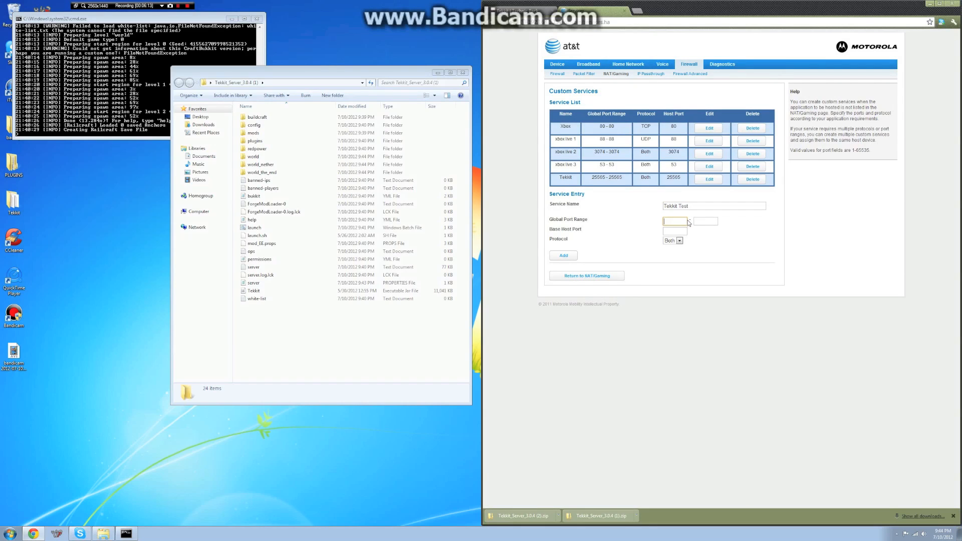
{"action": "type", "text": "25565"}
{"action": "key", "text": "Tab"}
{"action": "type", "text": "255"}
{"action": "key", "text": "Tab"}
{"action": "type", "text": "25565"}
{"action": "left_click", "coordinate": [675, 241]}
{"action": "left_click", "coordinate": [675, 260]}
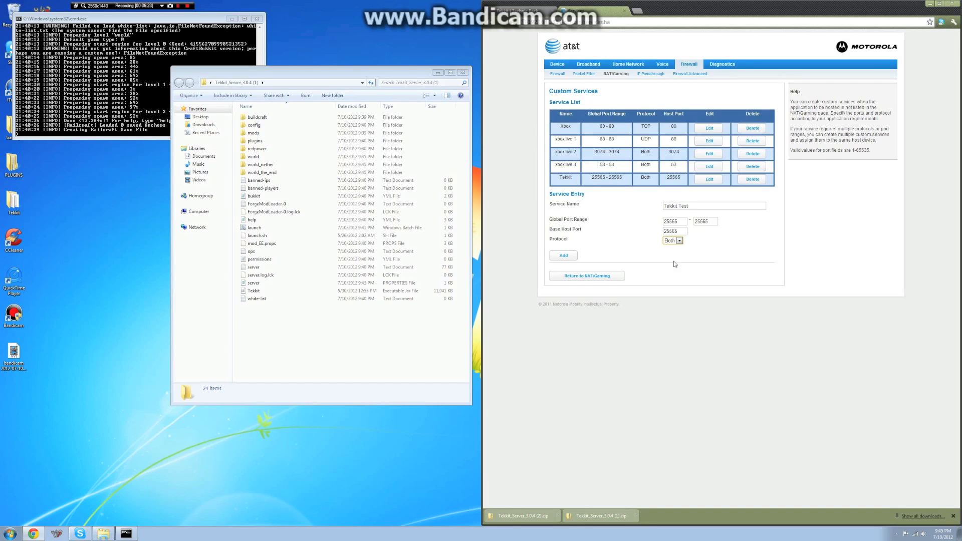
{"action": "left_click", "coordinate": [564, 257]}
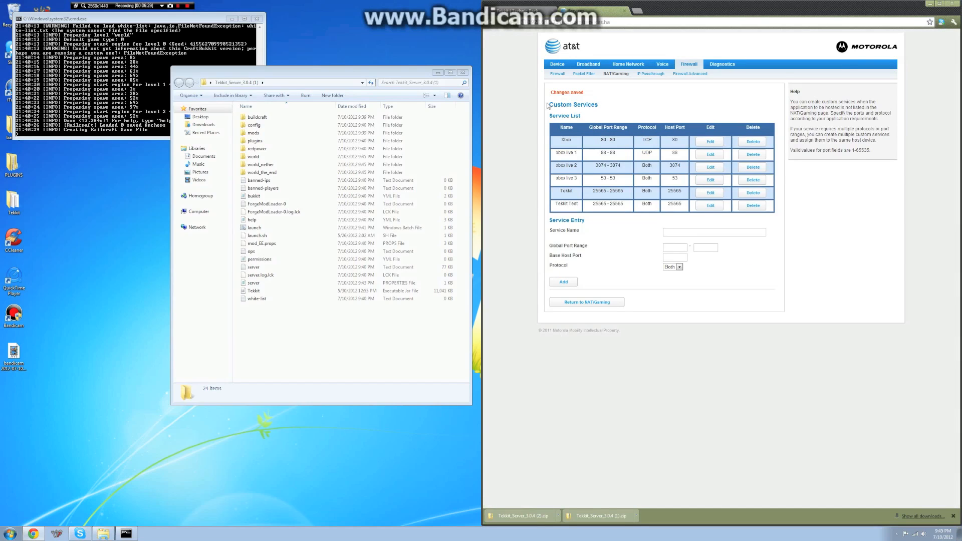
- Return to NAT/Gaming and choose this computer as the Needed by Device host
{"action": "left_click", "coordinate": [584, 303]}
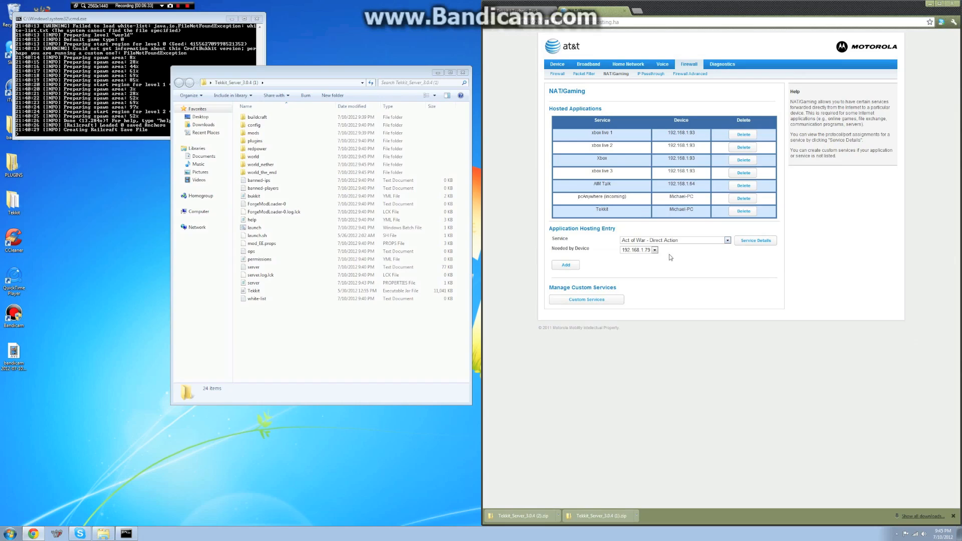
{"action": "left_click", "coordinate": [654, 251]}
{"action": "left_click", "coordinate": [650, 269]}
- Look through the Service list without changing it, then start a new browser tab
{"action": "left_click", "coordinate": [691, 242]}
{"action": "scroll", "coordinate": [691, 311], "scroll_direction": "down", "scroll_amount": 15}
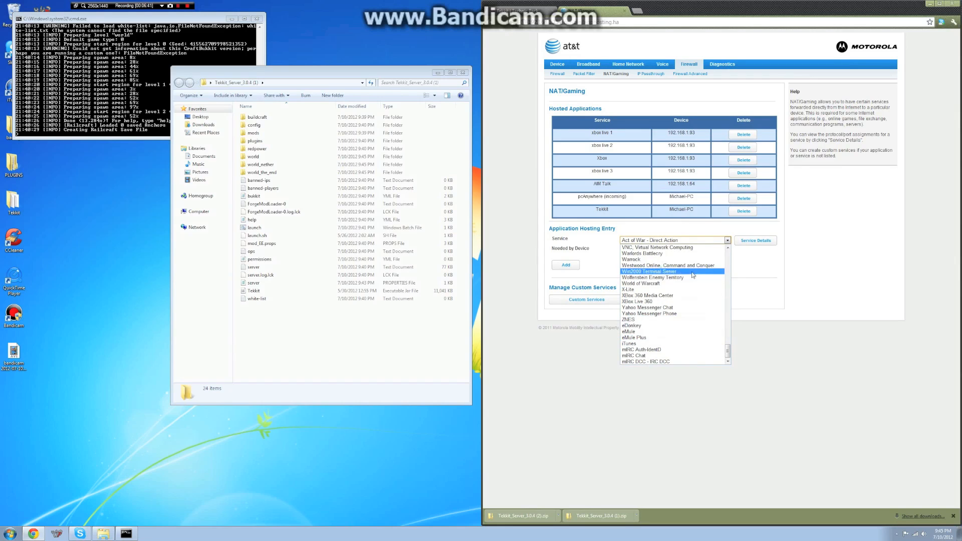
{"action": "left_click", "coordinate": [816, 296]}
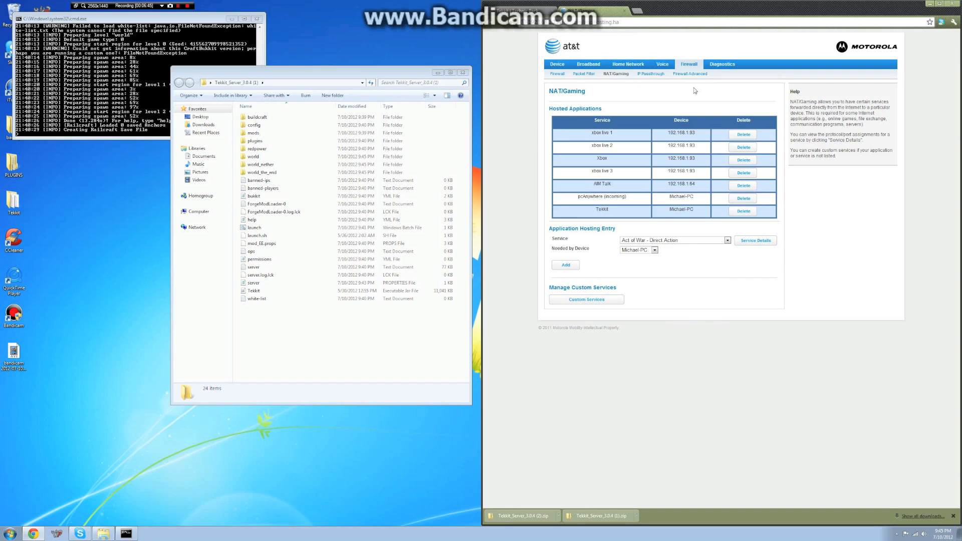
{"action": "left_click", "coordinate": [638, 11]}
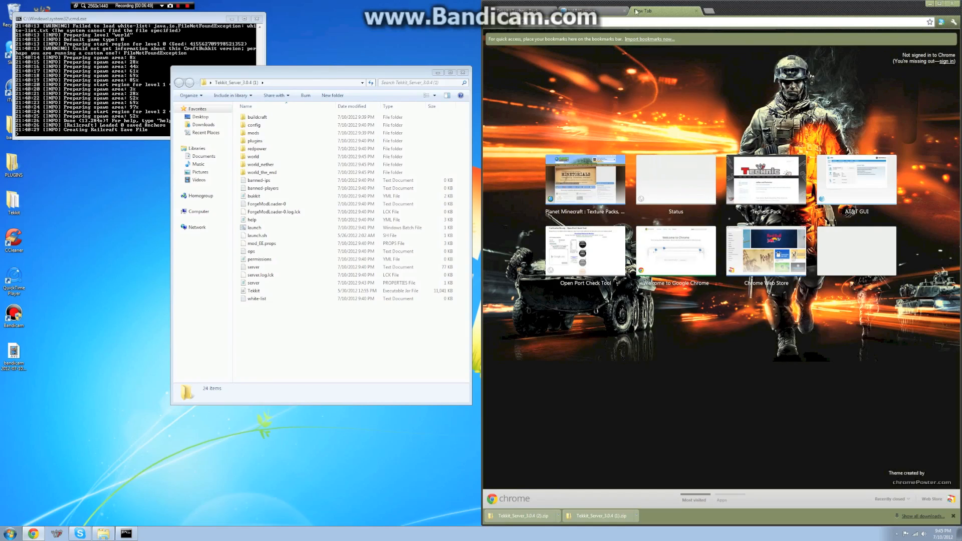
- Search the web for 'whats my ip' and open the what's-my-IP result
{"action": "left_click", "coordinate": [609, 13]}
{"action": "type", "text": "whats my ip"}
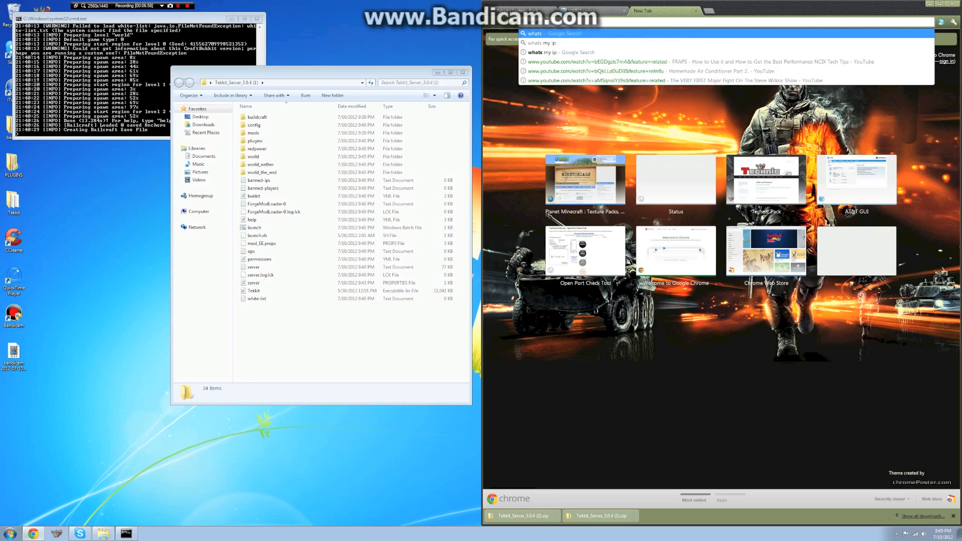
{"action": "key", "text": "Return"}
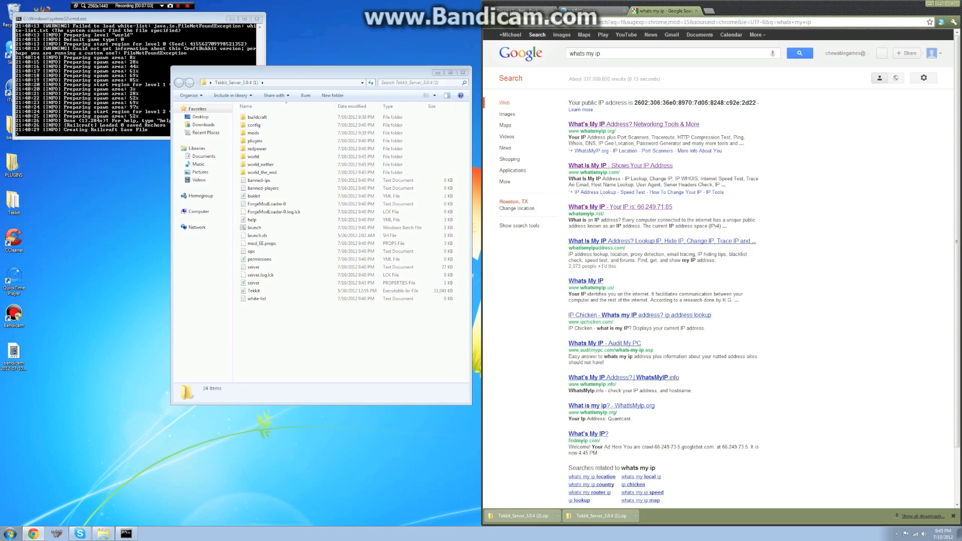
{"action": "left_click", "coordinate": [634, 124]}
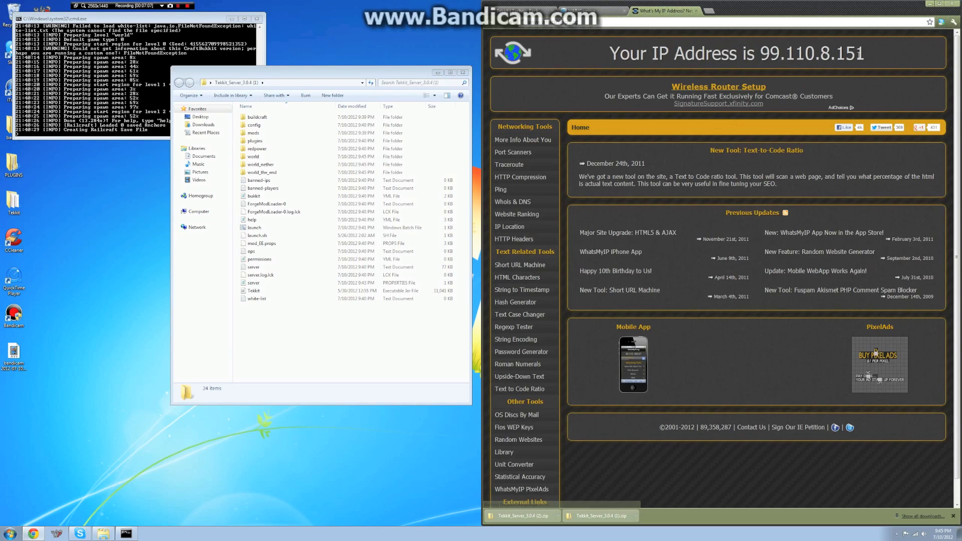
{"action": "mouse_move", "coordinate": [861, 53]}
{"action": "left_mouse_down"}
{"action": "mouse_move", "coordinate": [767, 54]}
{"action": "mouse_move", "coordinate": [865, 58]}
{"action": "left_mouse_up"}
{"action": "left_click", "coordinate": [762, 54]}
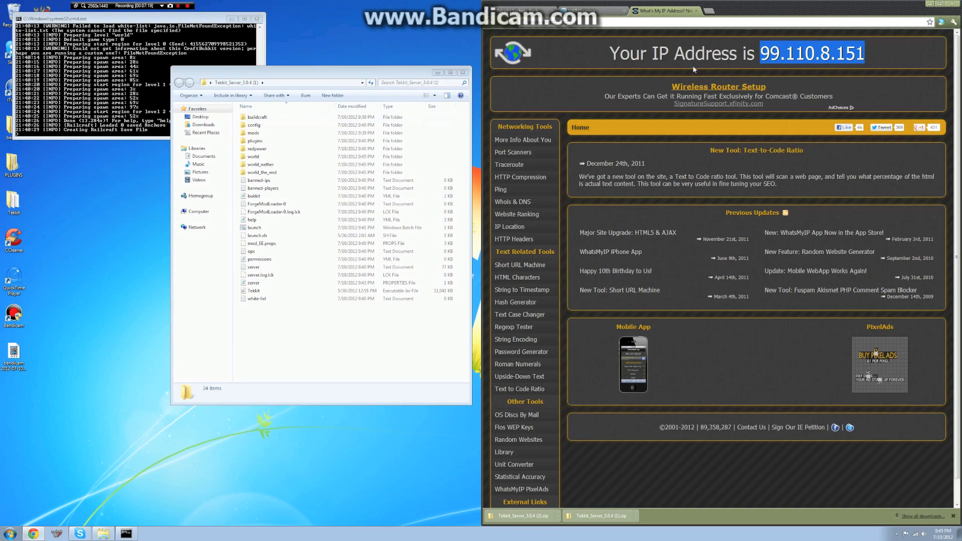
{"action": "left_click", "coordinate": [893, 56]}
{"action": "left_click_drag", "start_coordinate": [898, 49], "coordinate": [747, 55]}
{"action": "left_click", "coordinate": [864, 62]}
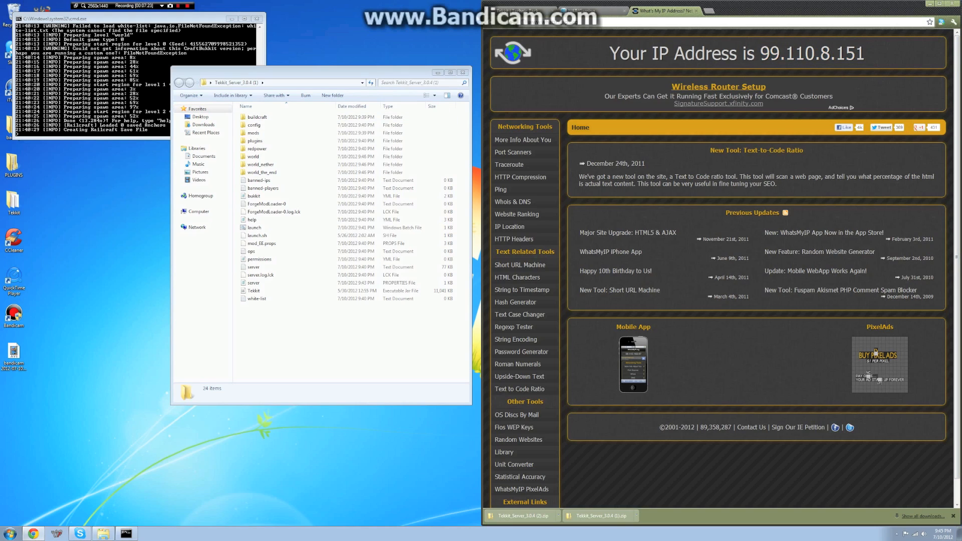
- Replace the page address with the search text 'port checker'
{"action": "left_click_drag", "start_coordinate": [580, 22], "coordinate": [528, 22]}
{"action": "key", "text": "BackSpace"}
{"action": "type", "text": "port"}
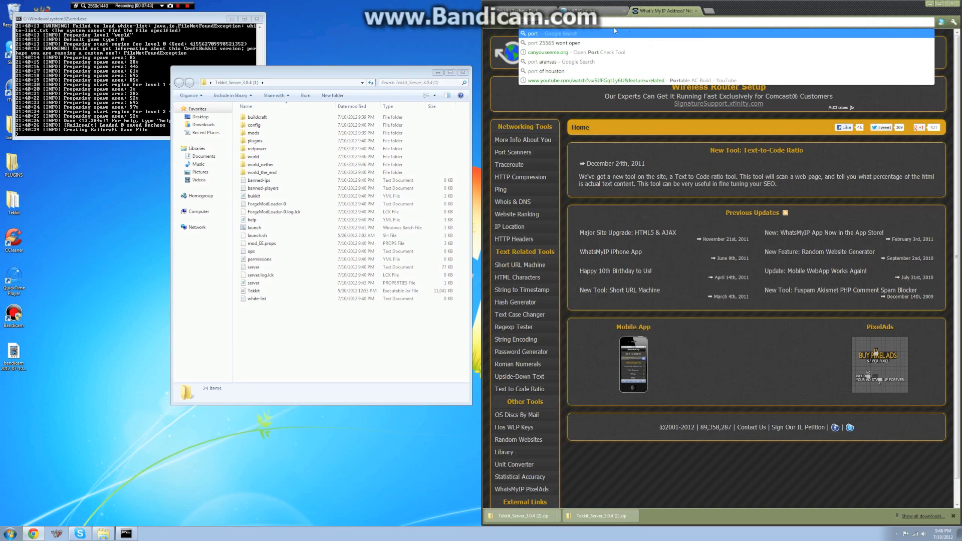
{"action": "type", "text": " c"}
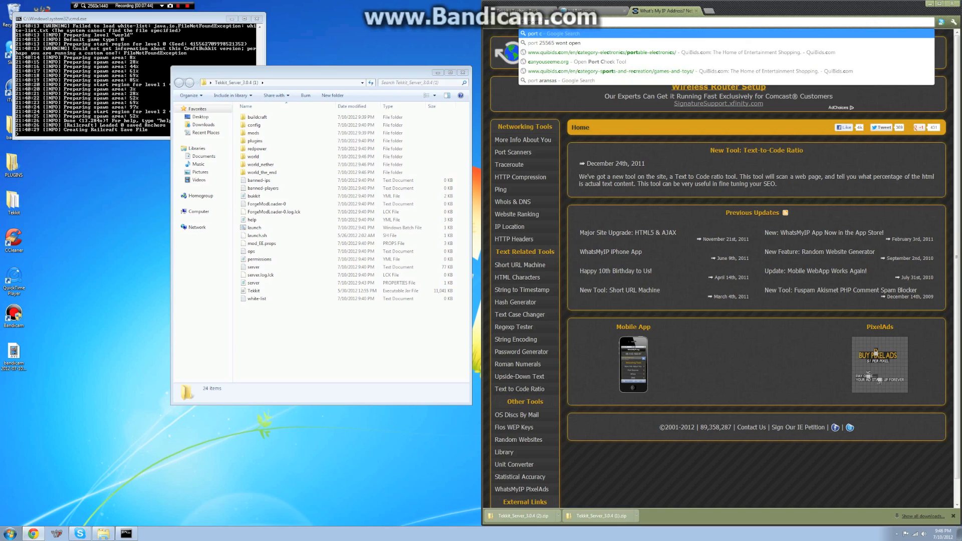
{"action": "type", "text": "hecker"}
- Open the Open Port Check Tool and check port 25565, which reports open
{"action": "key", "text": "Return"}
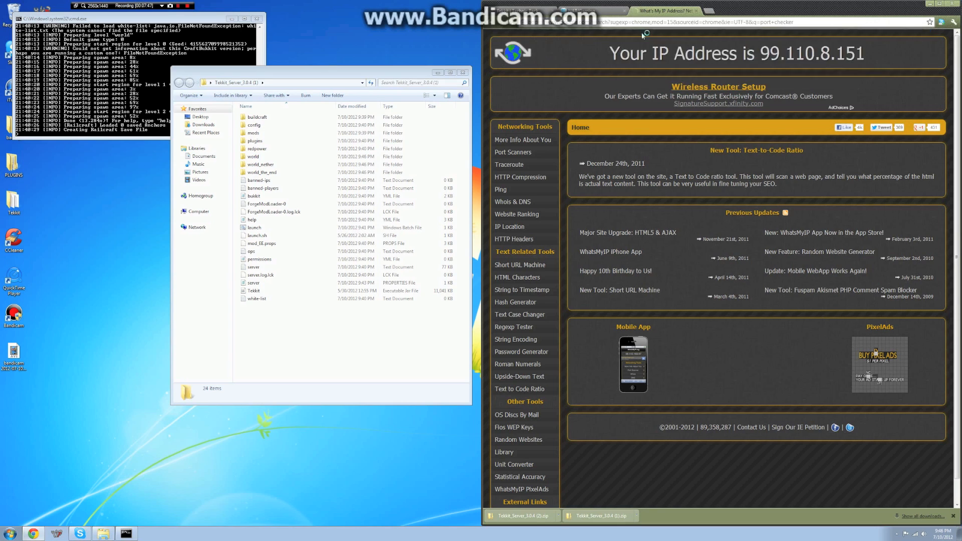
{"action": "left_click", "coordinate": [633, 104]}
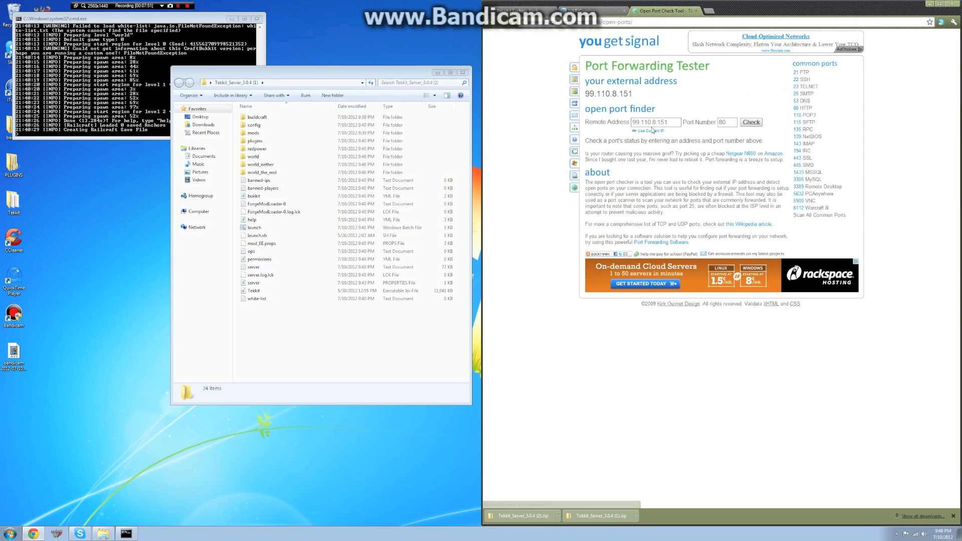
{"action": "double_click", "coordinate": [722, 122]}
{"action": "type", "text": "2556"}
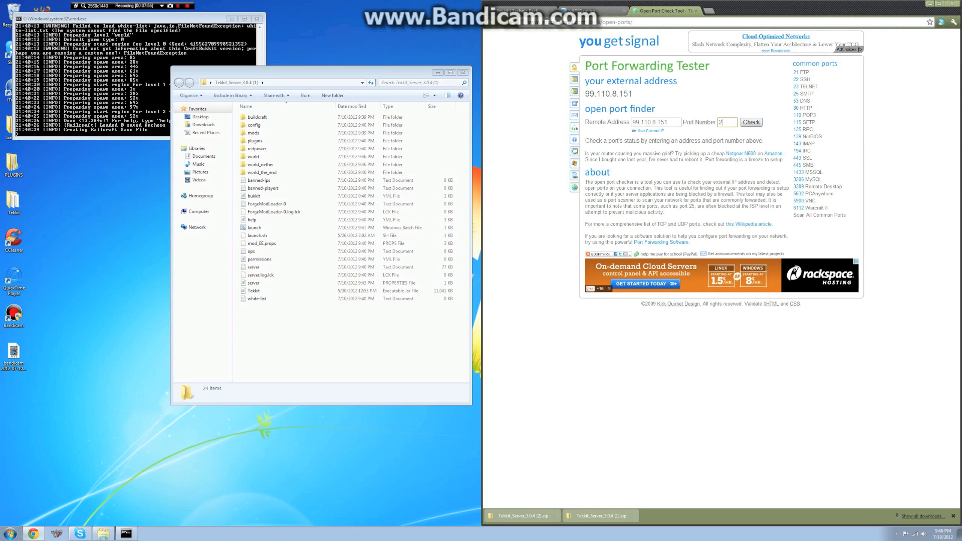
{"action": "type", "text": "5"}
{"action": "left_click", "coordinate": [745, 121]}
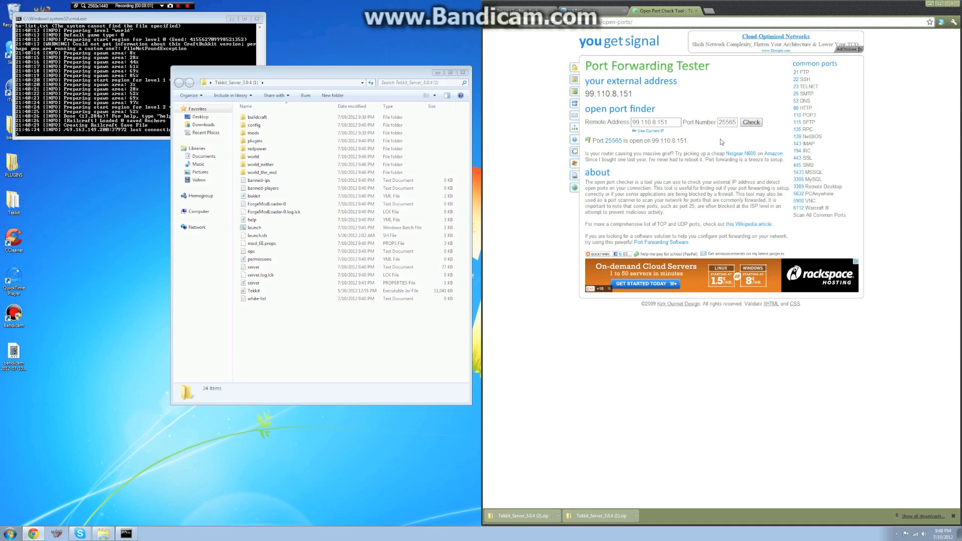
- Close the port checker tab and the router NAT/Gaming tab
{"action": "left_click", "coordinate": [127, 135]}
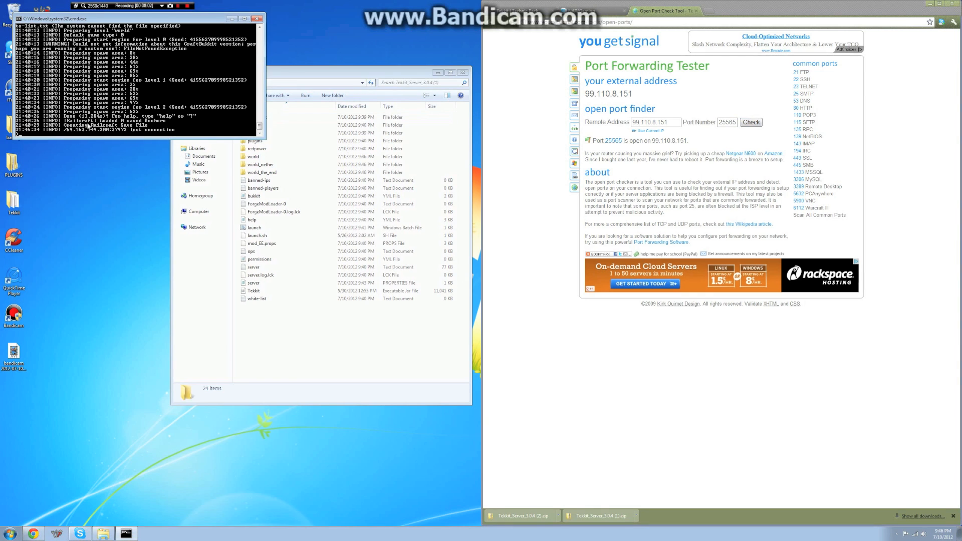
{"action": "left_click", "coordinate": [536, 181]}
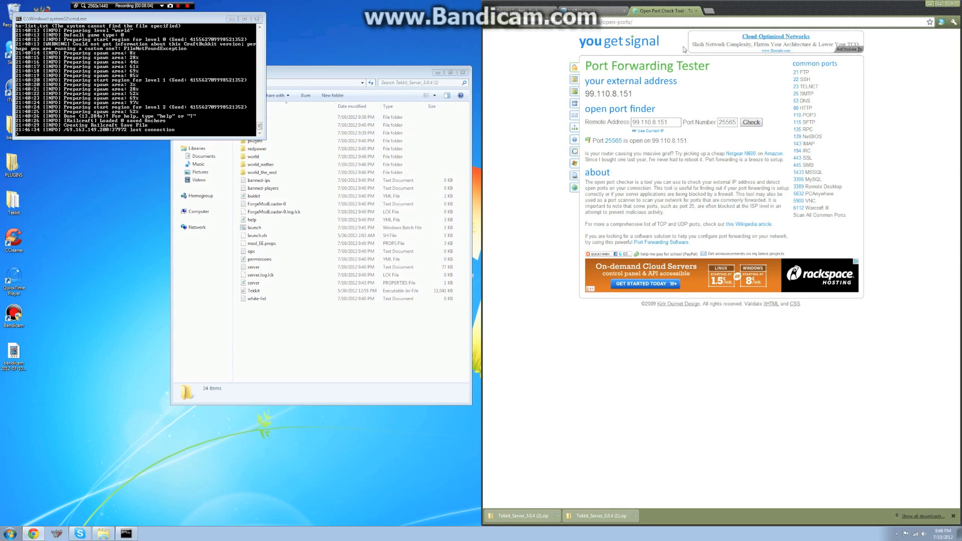
{"action": "left_click", "coordinate": [697, 11]}
{"action": "left_click", "coordinate": [624, 11]}
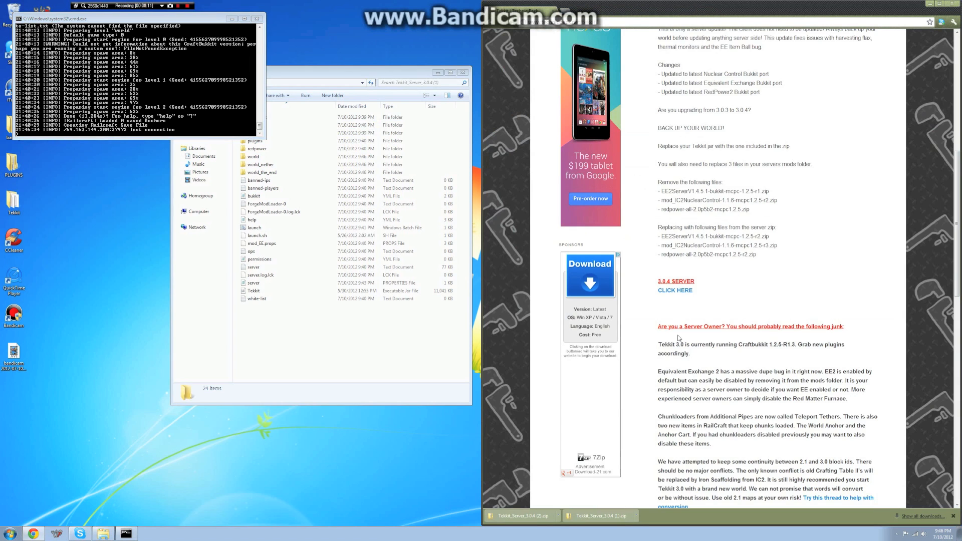
- Move the Tekkit server console window to the top centre of the screen
{"action": "scroll", "coordinate": [869, 265], "scroll_direction": "up", "scroll_amount": 10}
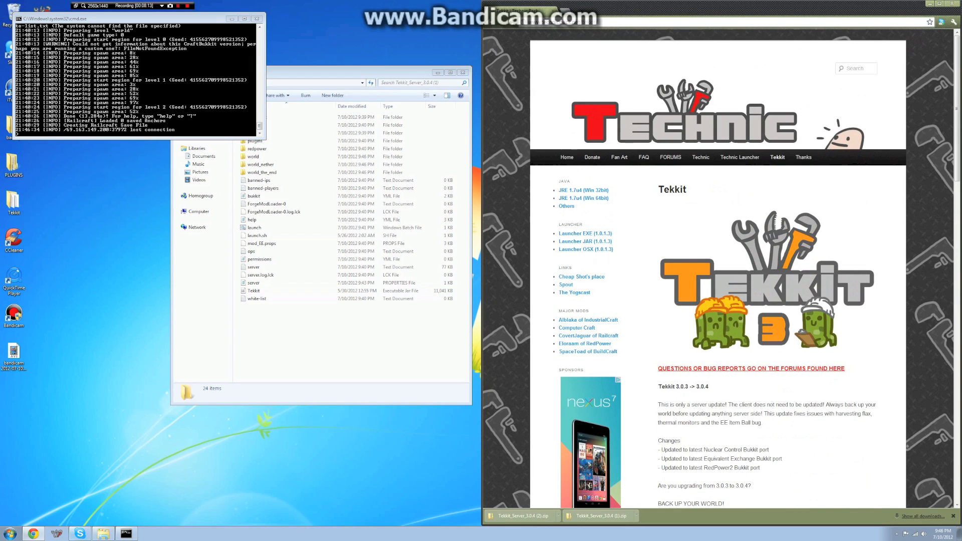
{"action": "left_click", "coordinate": [81, 350]}
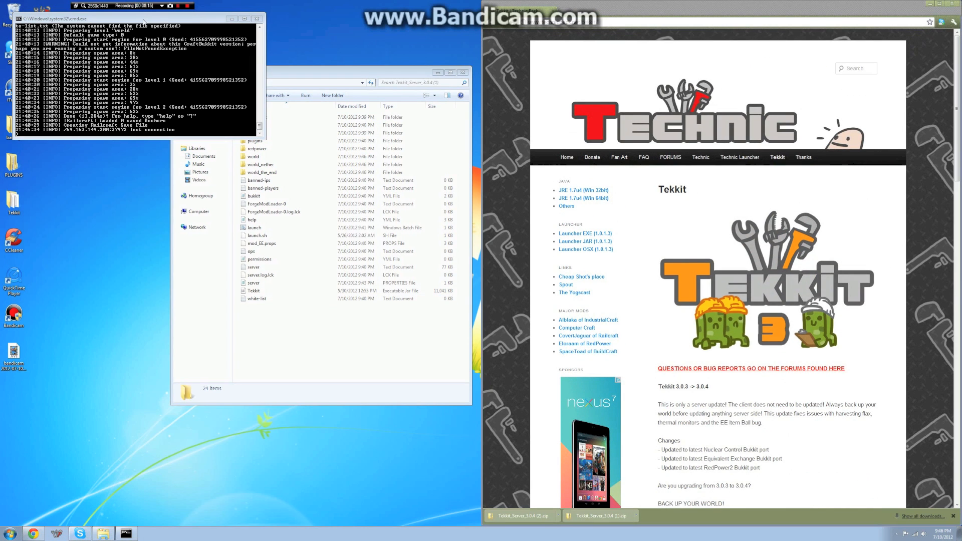
{"action": "left_click_drag", "start_coordinate": [145, 21], "coordinate": [413, 29]}
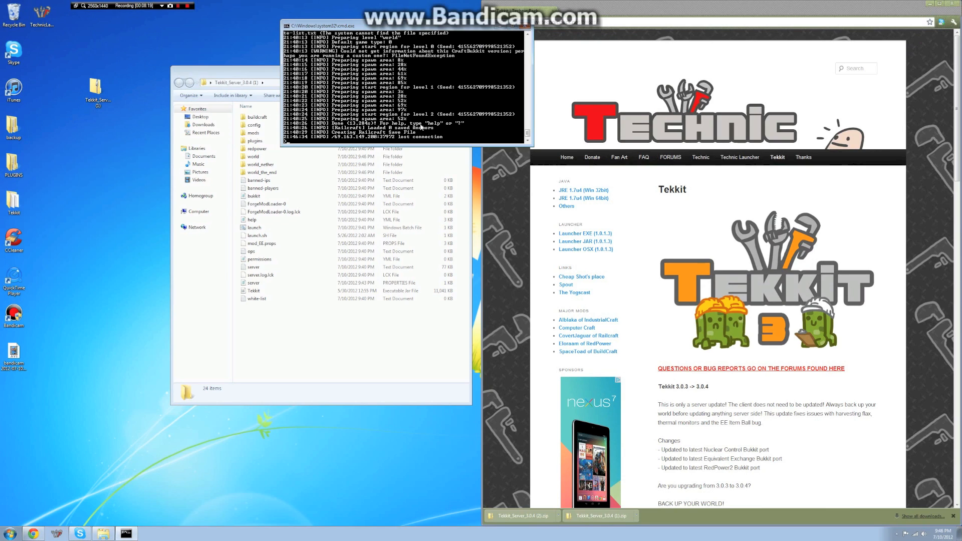
- Erase the half-typed stop command and launch the Technic Launcher from the desktop
{"action": "key", "text": "BackSpace"}
{"action": "key", "text": "BackSpace"}
{"action": "left_click", "coordinate": [183, 371]}
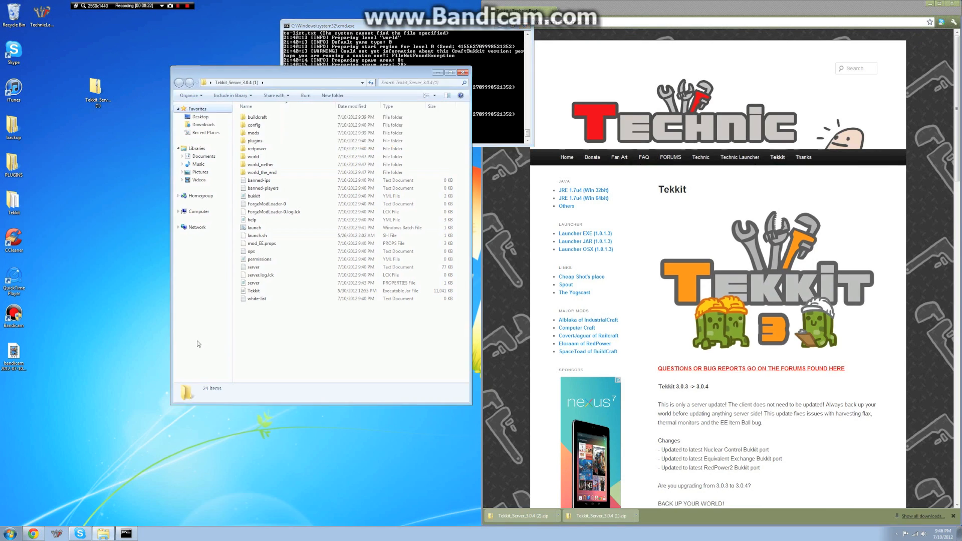
{"action": "double_click", "coordinate": [42, 14]}
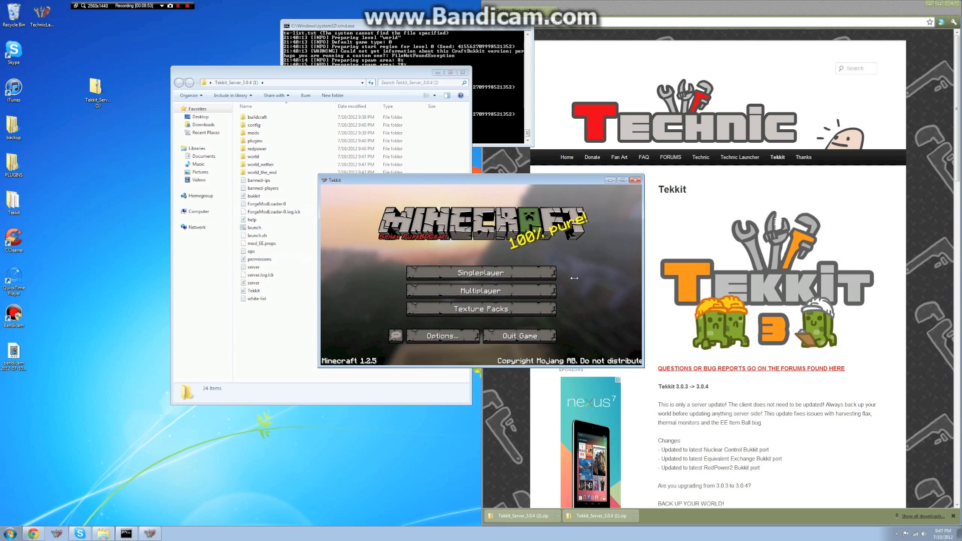
- Join My tekkit server from Multiplayer, cancelling and retrying after the first attempt stalls
{"action": "left_click", "coordinate": [480, 291]}
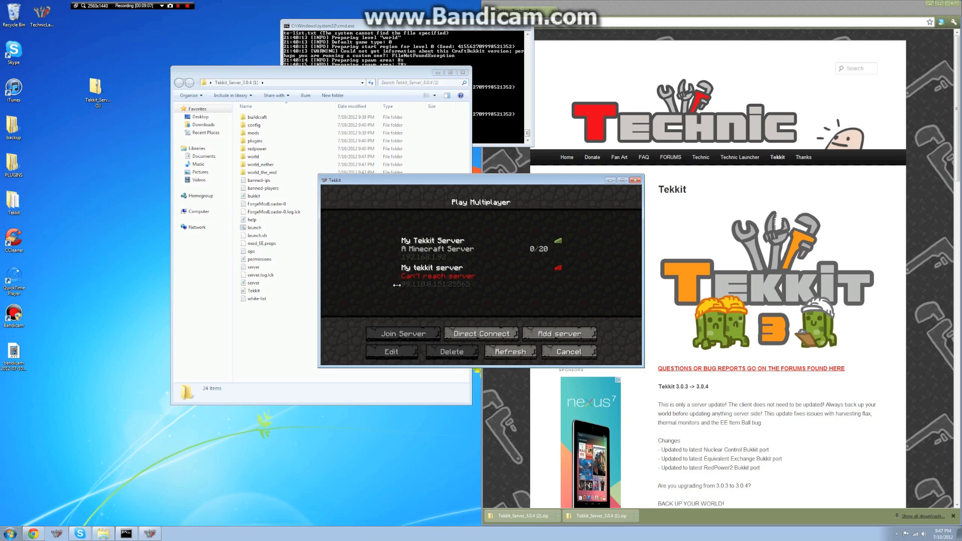
{"action": "double_click", "coordinate": [469, 277]}
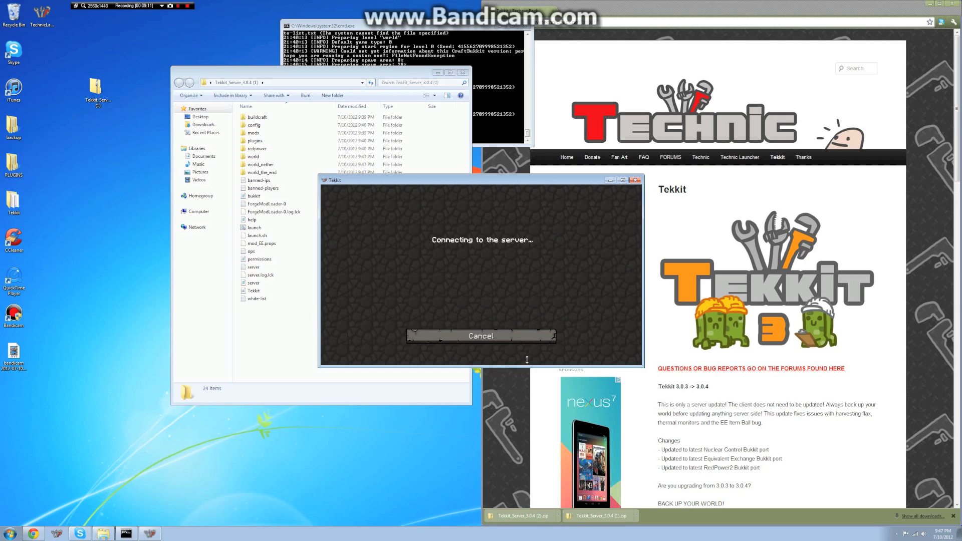
{"action": "left_click", "coordinate": [494, 337]}
{"action": "left_click", "coordinate": [497, 294]}
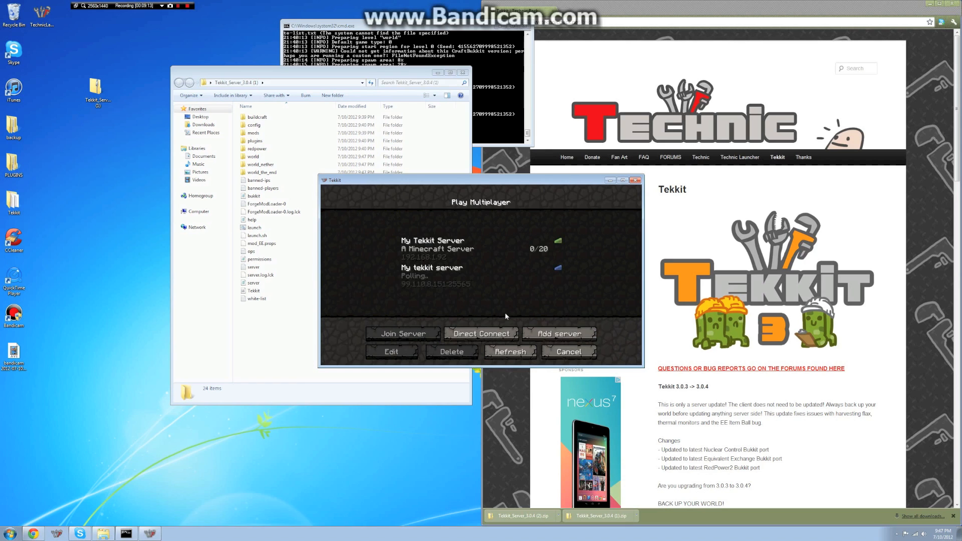
{"action": "double_click", "coordinate": [479, 250]}
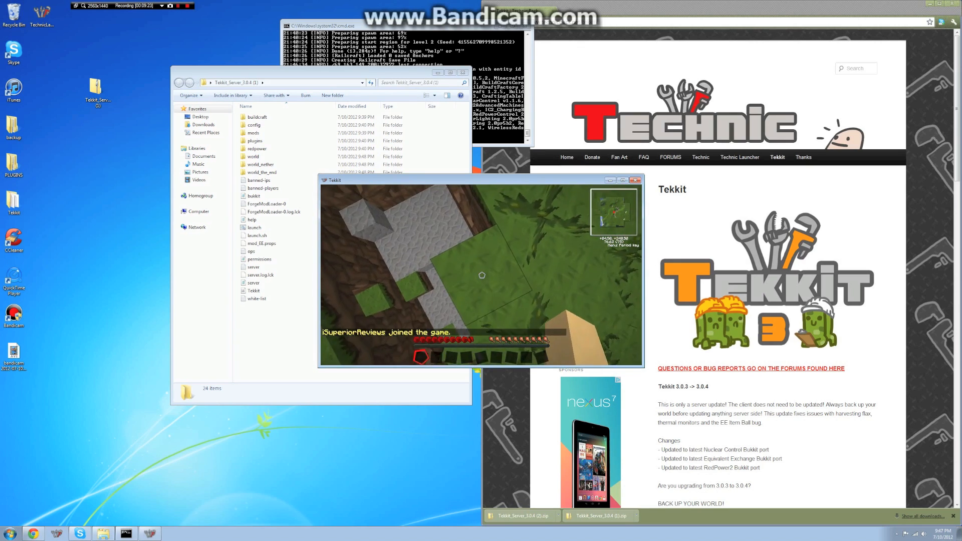
- Walk forward across the terrain toward the dark hill, climbing a block
{"action": "key", "text": "w"}
{"action": "key", "text": "space"}
{"action": "key", "text": "w"}
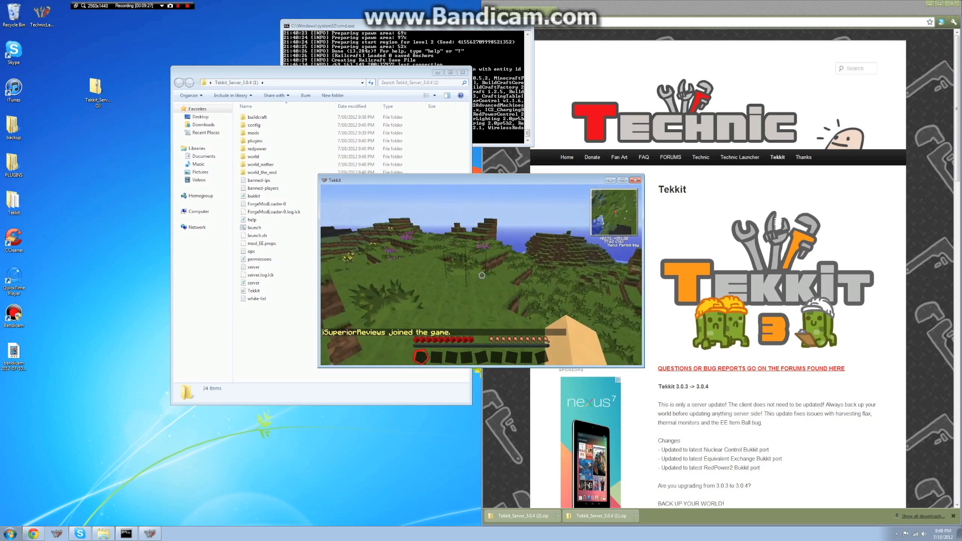
{"action": "key", "text": "w"}
{"action": "key", "text": "w"}
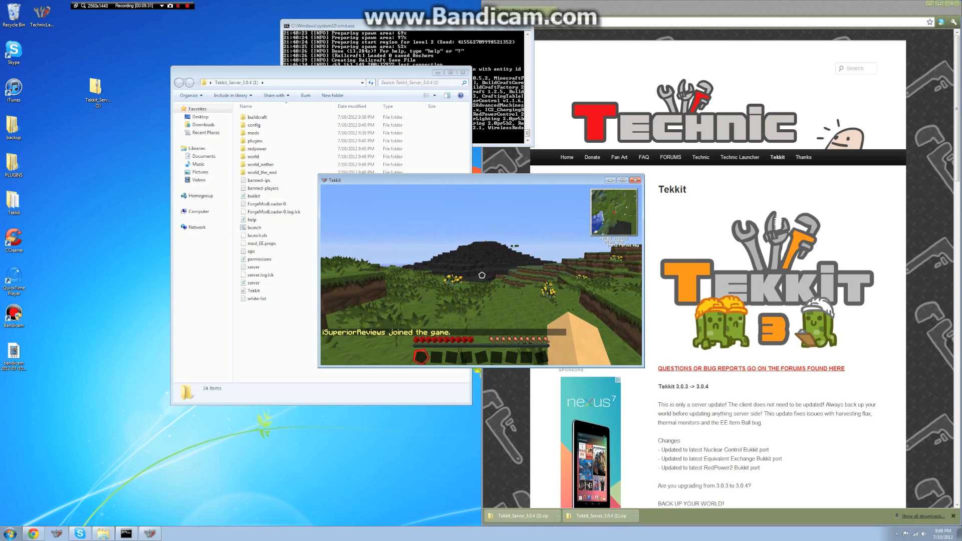
- Move the game window up and to the right from the pause menu, then resume
{"action": "key", "text": "Escape"}
{"action": "left_click_drag", "start_coordinate": [467, 184], "coordinate": [578, 149]}
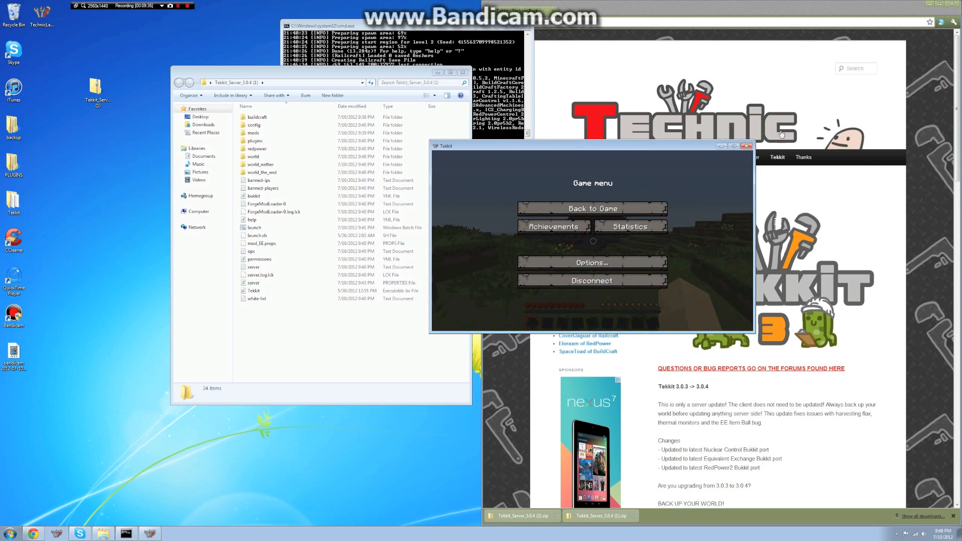
{"action": "key", "text": "Escape"}
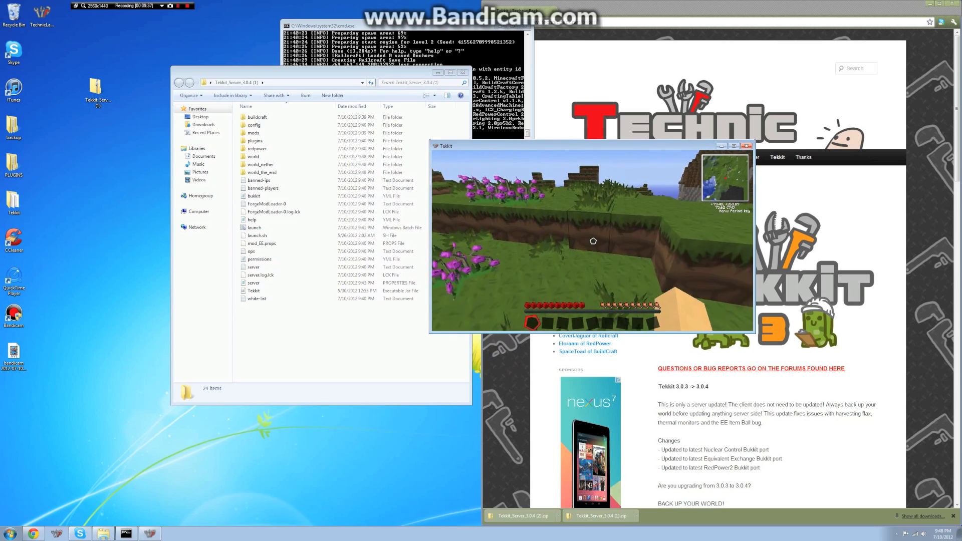